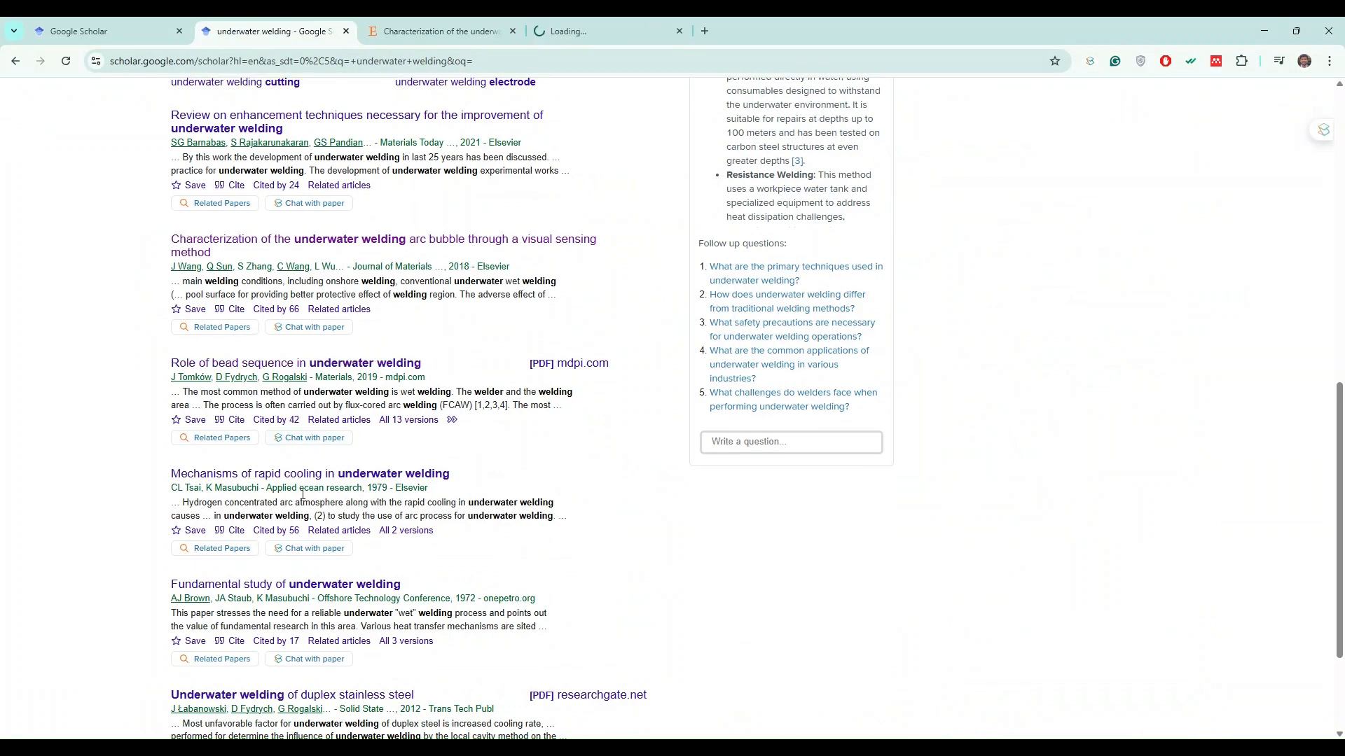
Step: Open the rapid cooling, fundamental study and duplex stainless steel underwater welding papers from the search results in separate new tabs
middle_click(371, 483)
scroll(616, 421, "down", 3)
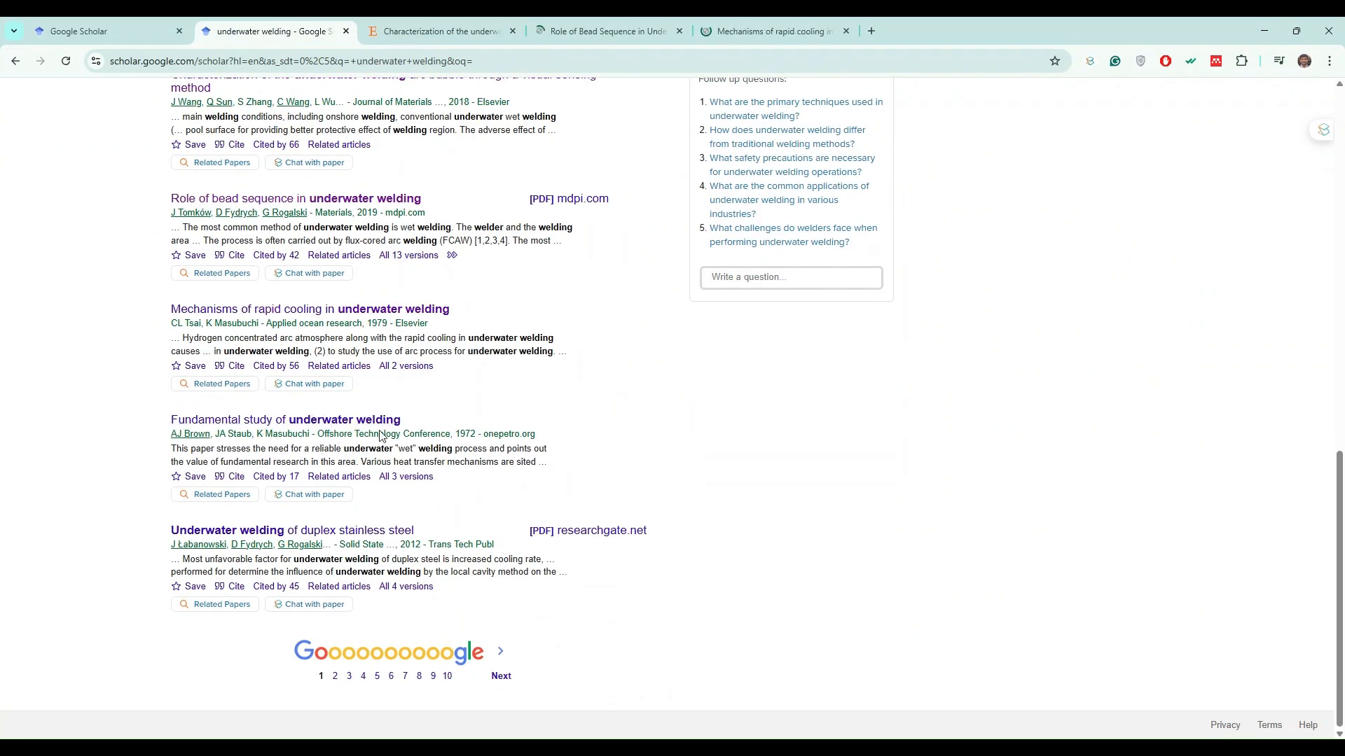
right_click(343, 420)
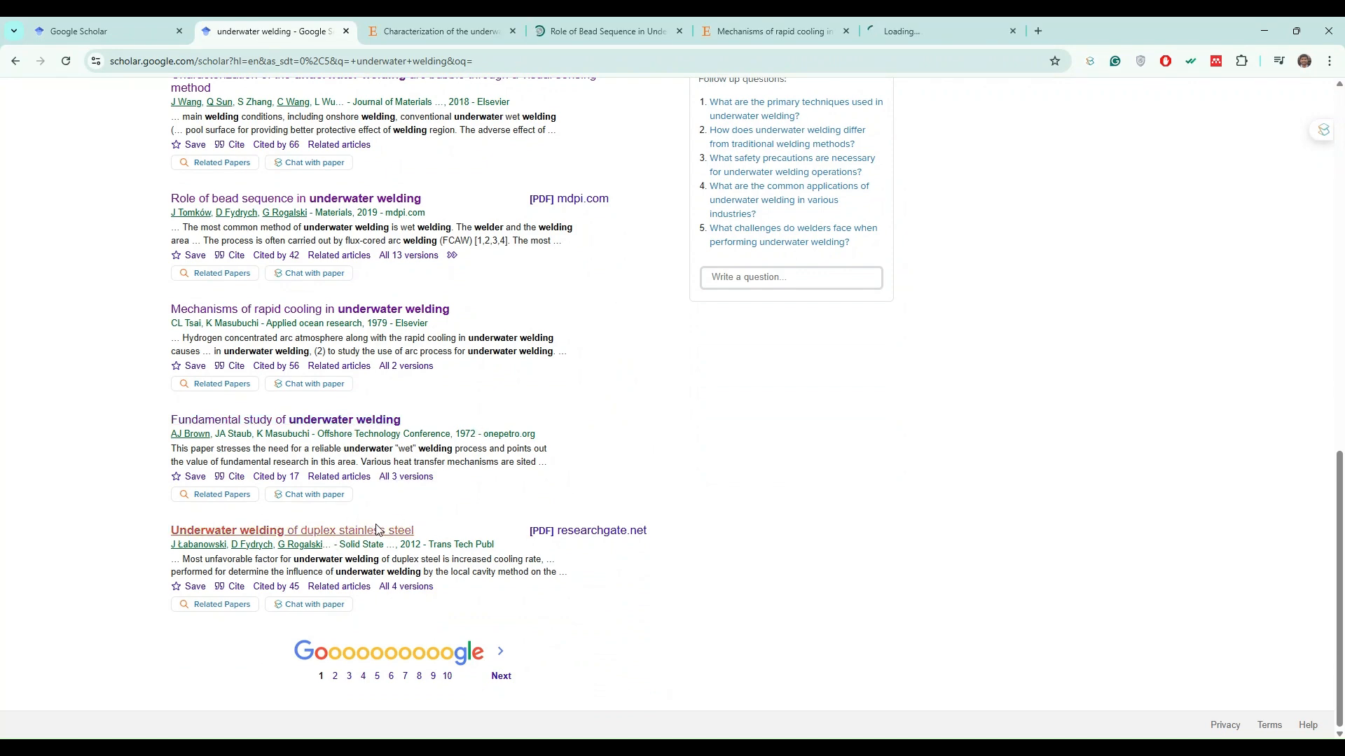
middle_click(371, 530)
scroll(744, 423, "up", 2)
Step: Look through the opened underwater welding article pages on MDPI, ScienceDirect, OnePetro and Scientific.Net
left_click(574, 17)
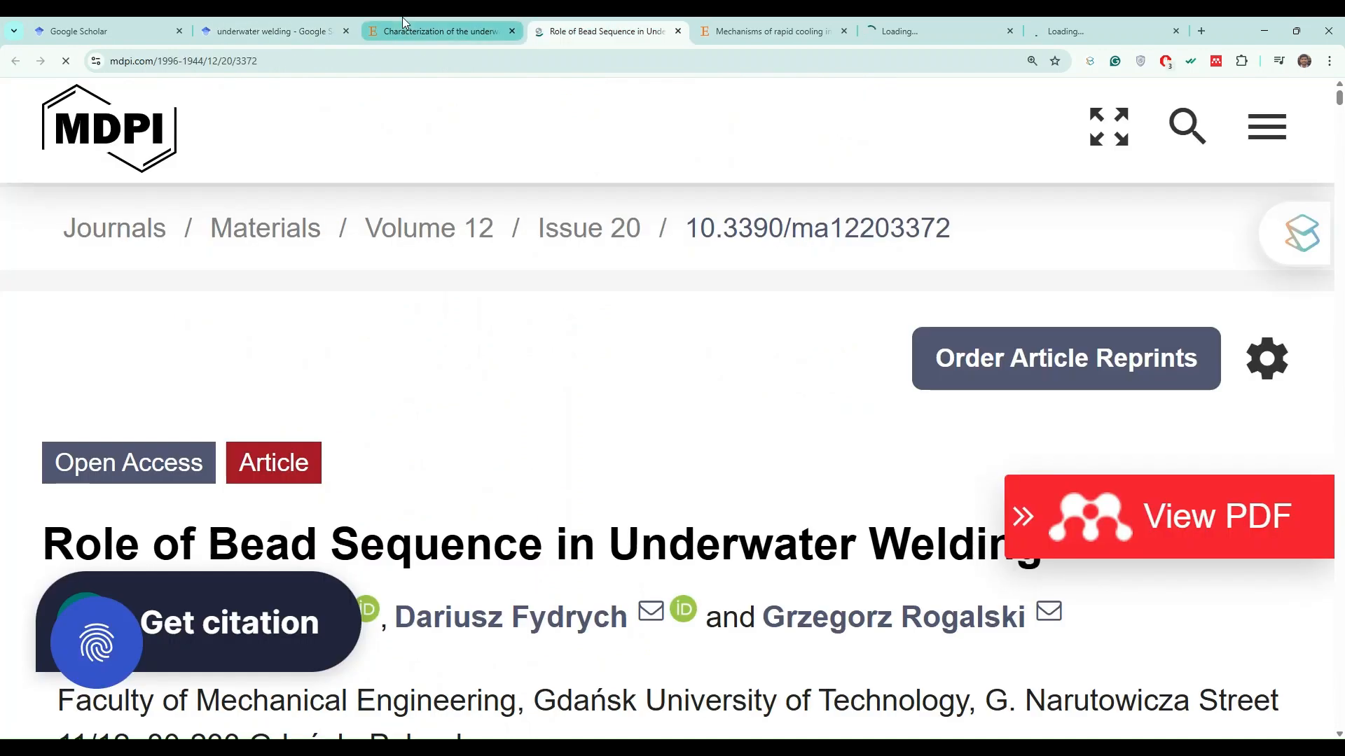
left_click(402, 17)
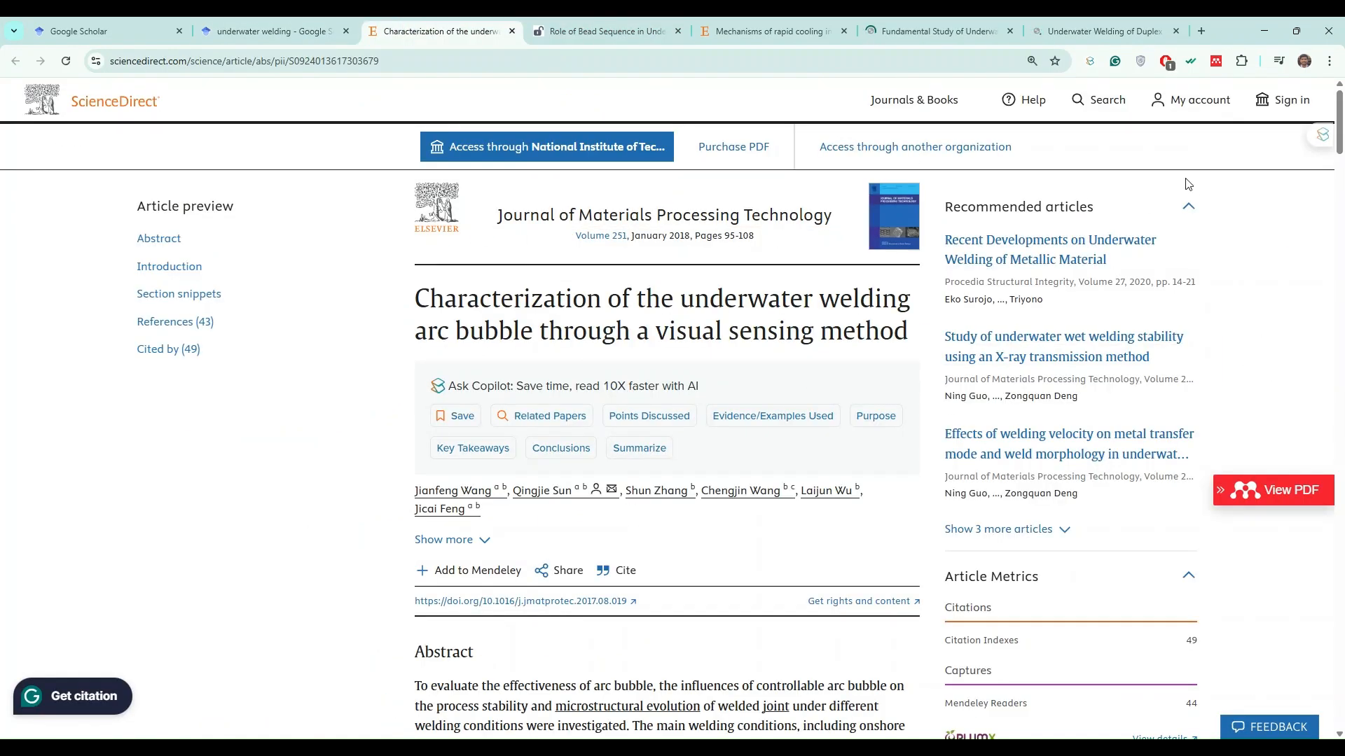
left_click(560, 21)
left_click(784, 21)
left_click(949, 24)
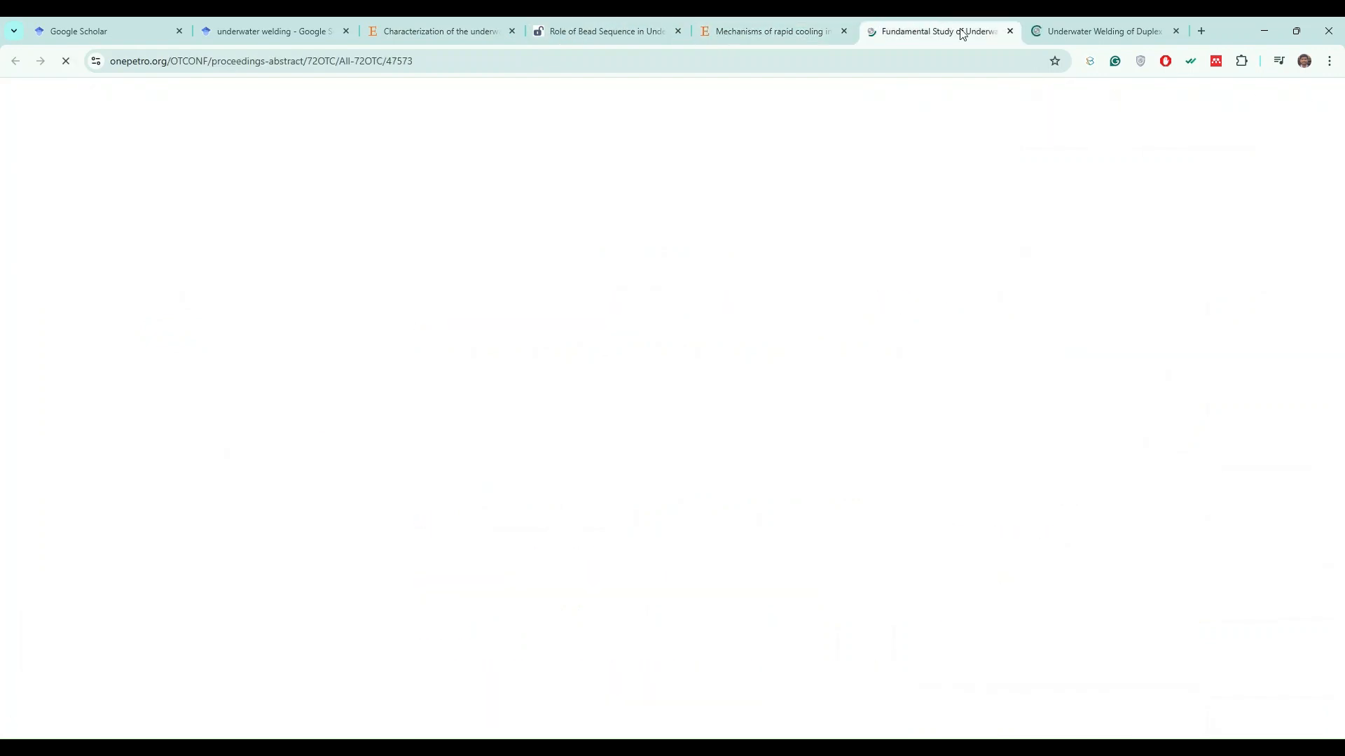
left_click(1099, 21)
left_click(938, 24)
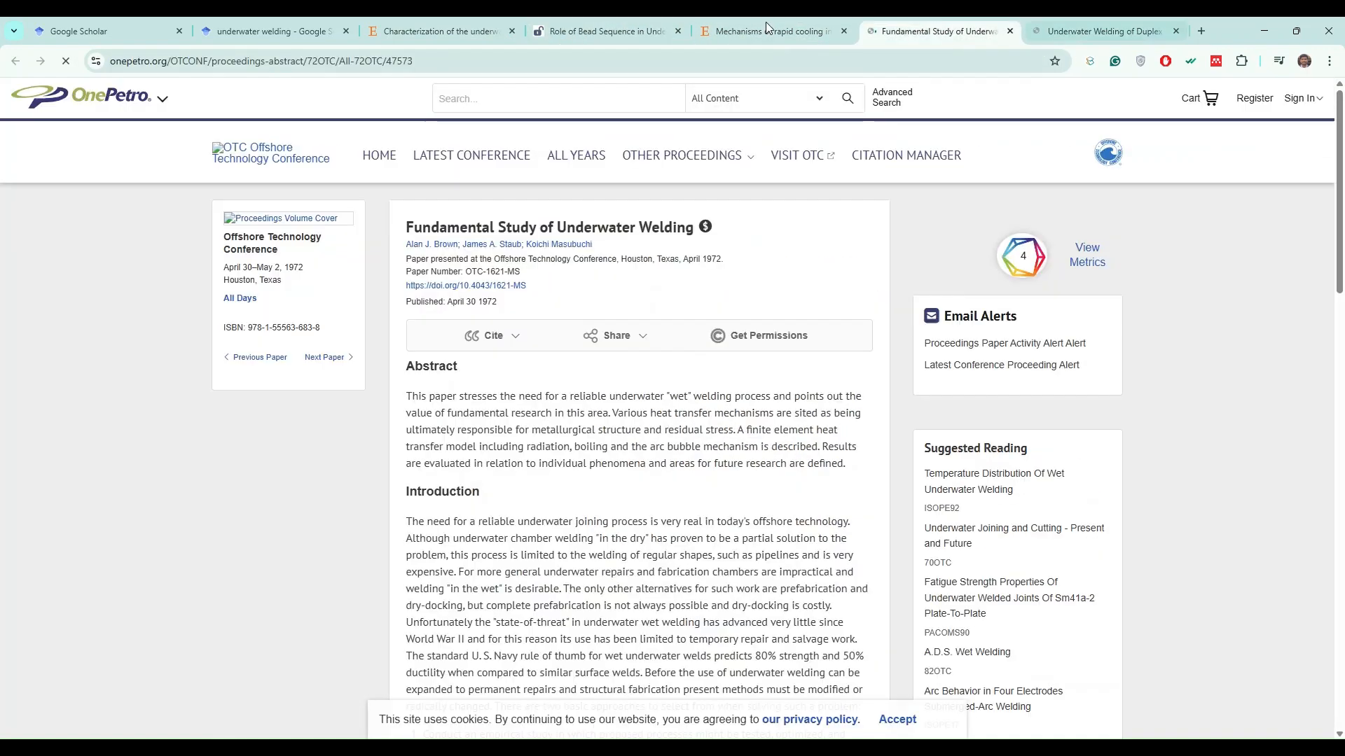
left_click(766, 23)
left_click(1098, 31)
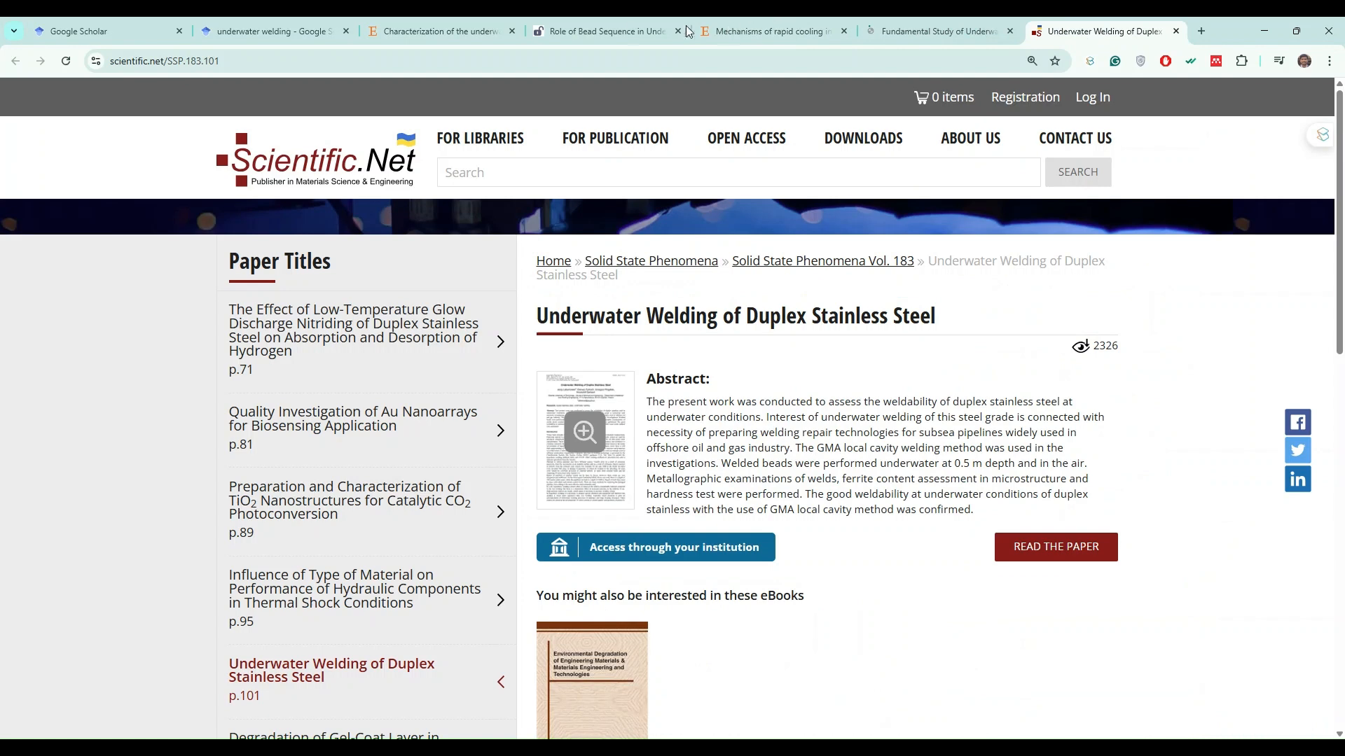
Step: Save the arc bubble visual sensing article to the Mendeley collection instead of HD+UWW using the Mendeley web importer
left_click(469, 27)
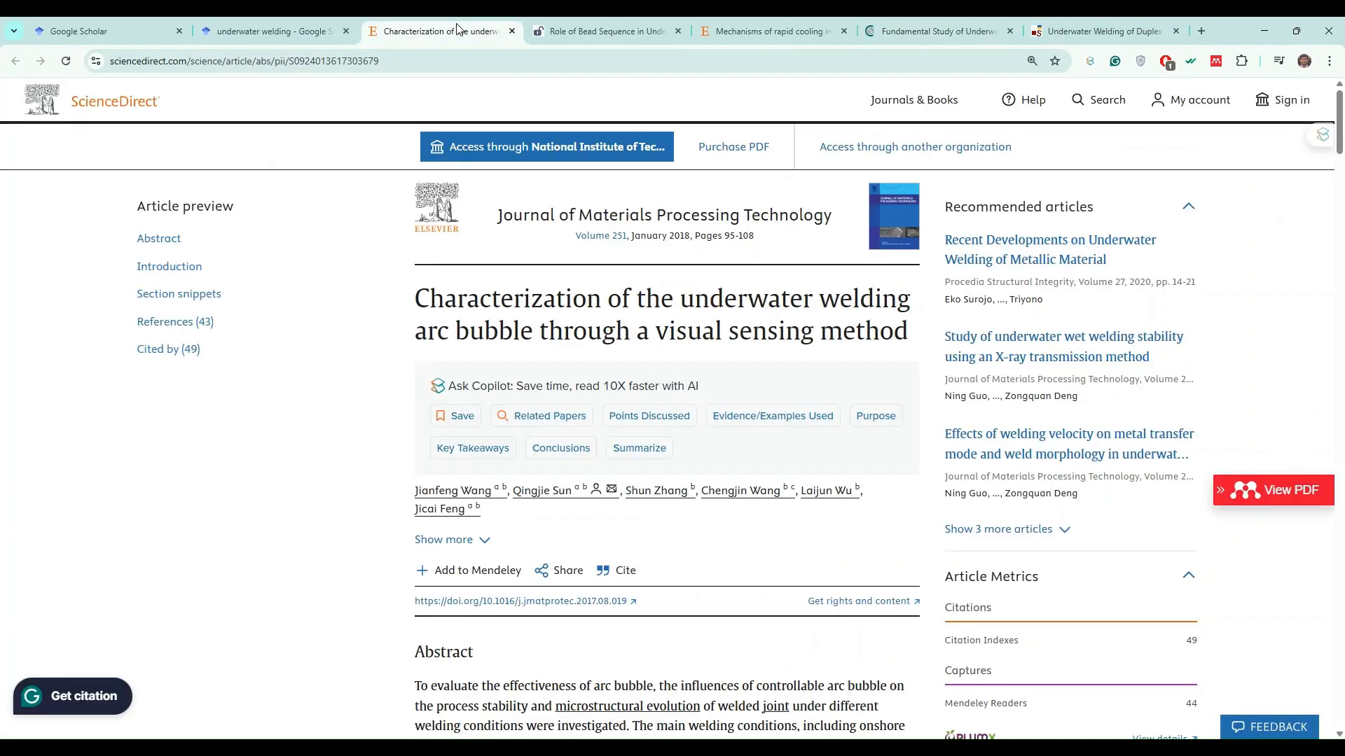
left_click(1216, 61)
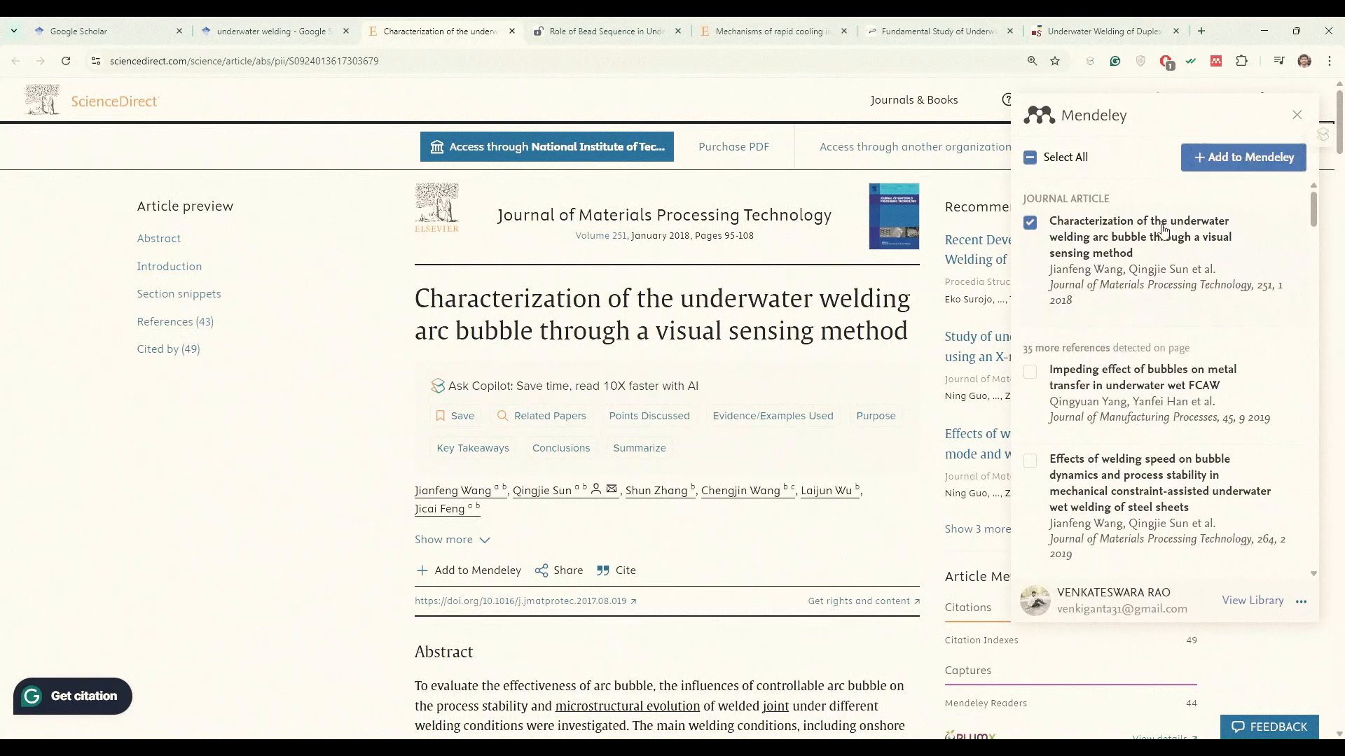
left_click(1156, 157)
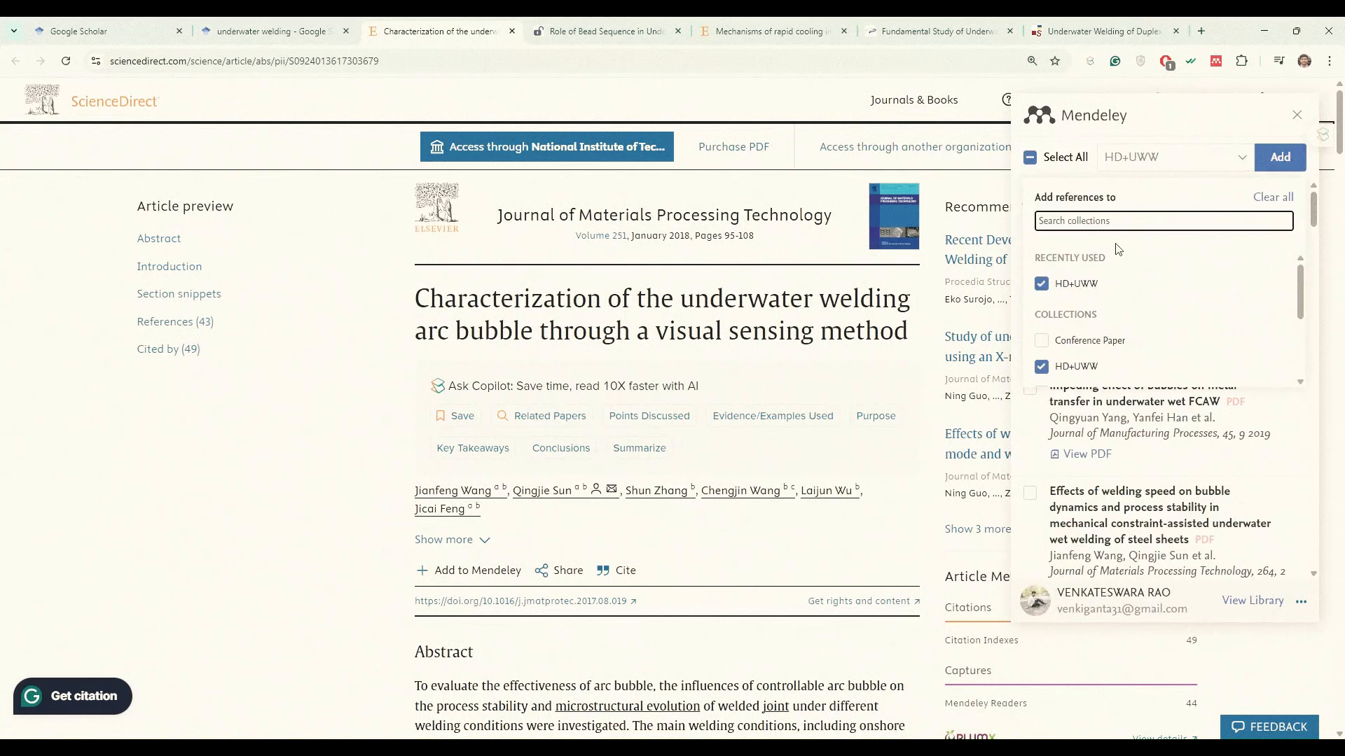
scroll(1107, 283, "down", 2)
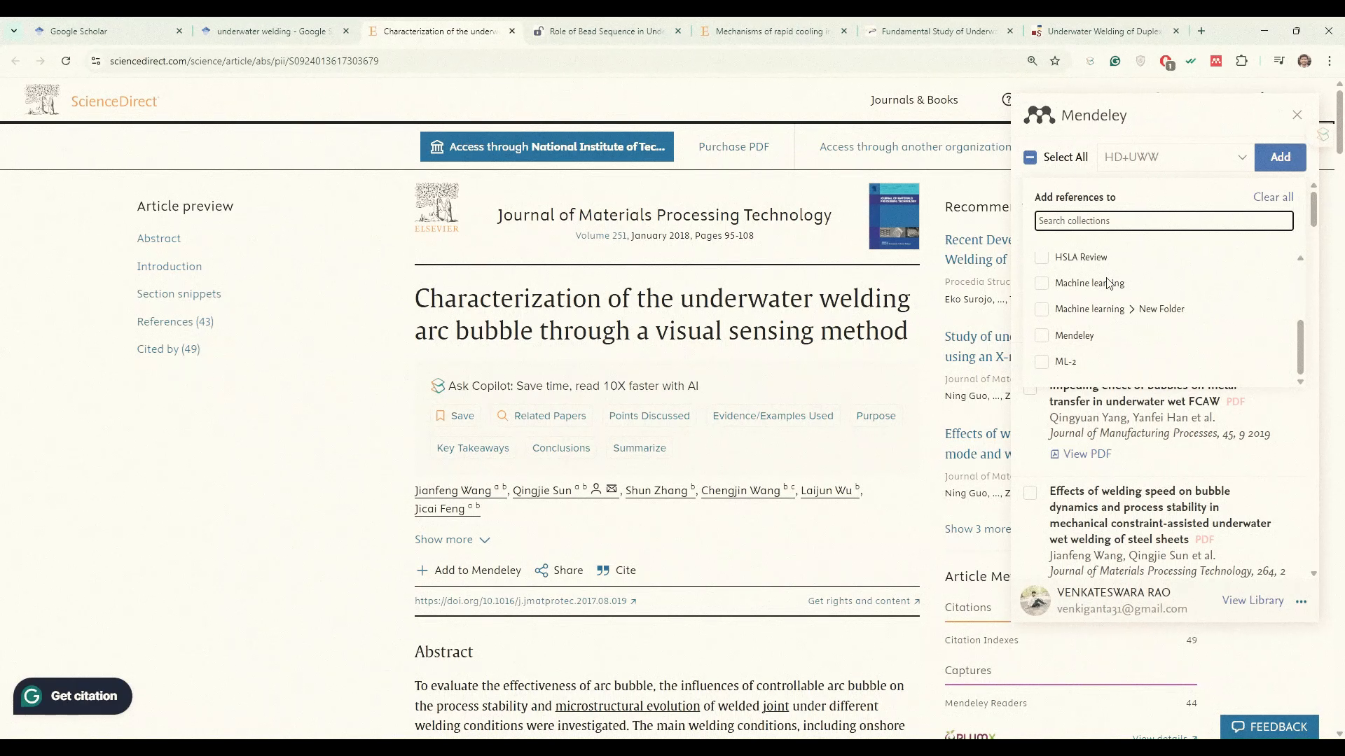
scroll(1107, 283, "down", 1)
left_click(1041, 336)
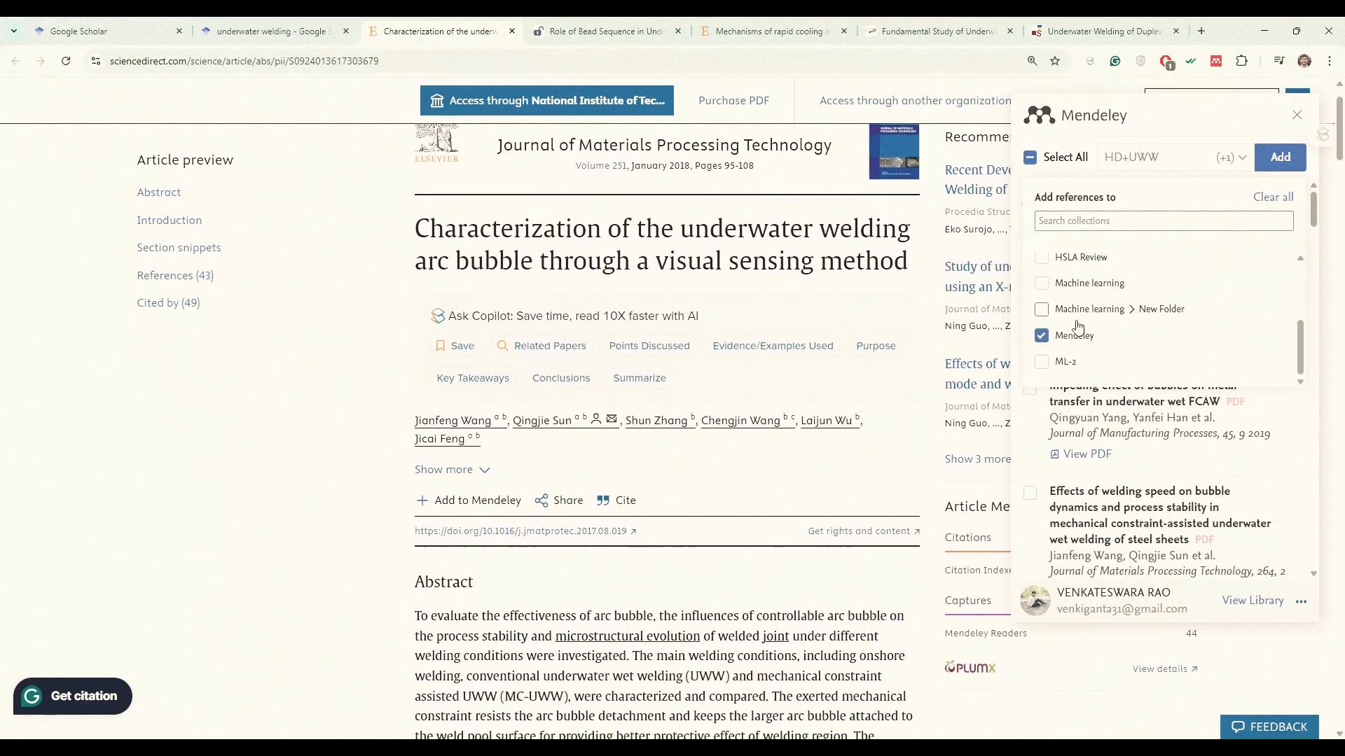
scroll(1079, 326, "up", 2)
left_click(1041, 295)
scroll(1095, 287, "down", 2)
left_click(1281, 160)
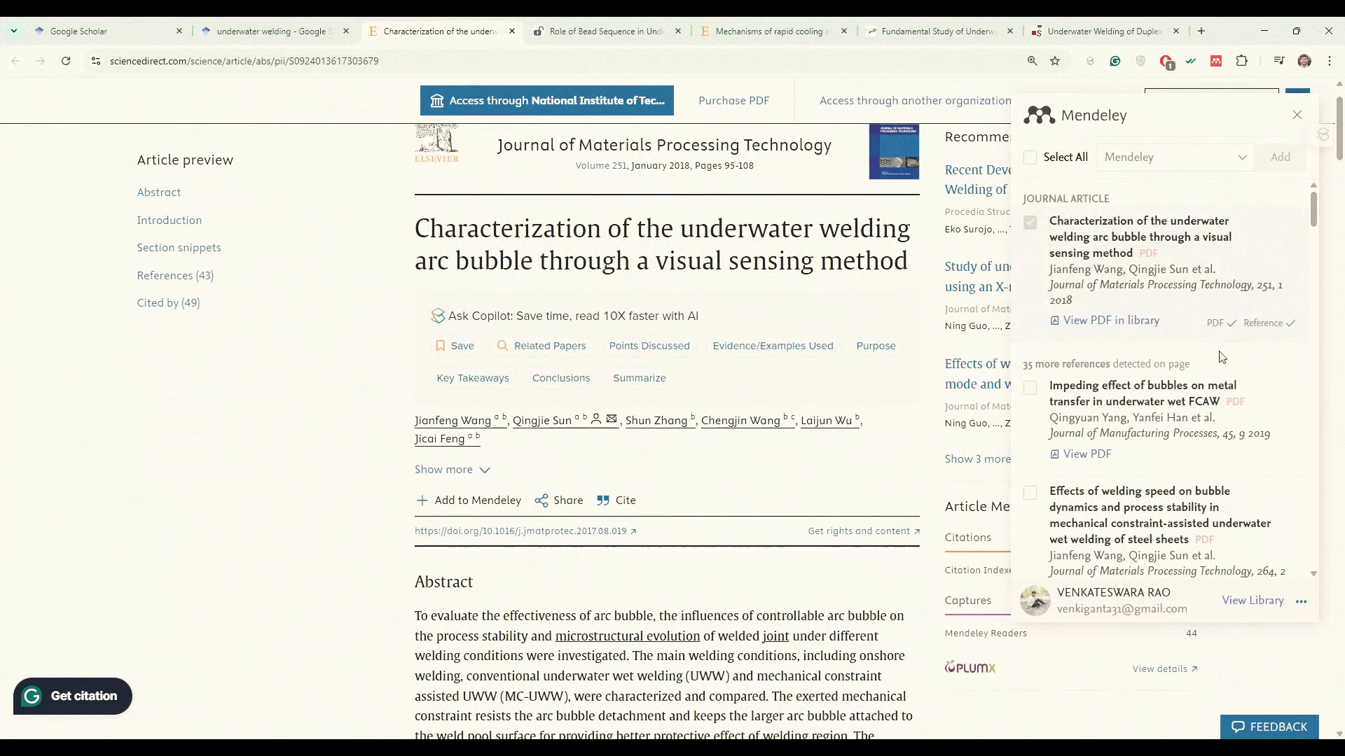
Step: Save the MDPI article "Role of Bead Sequence in Underwater Welding" to the Mendeley collection with the web importer
left_click(613, 23)
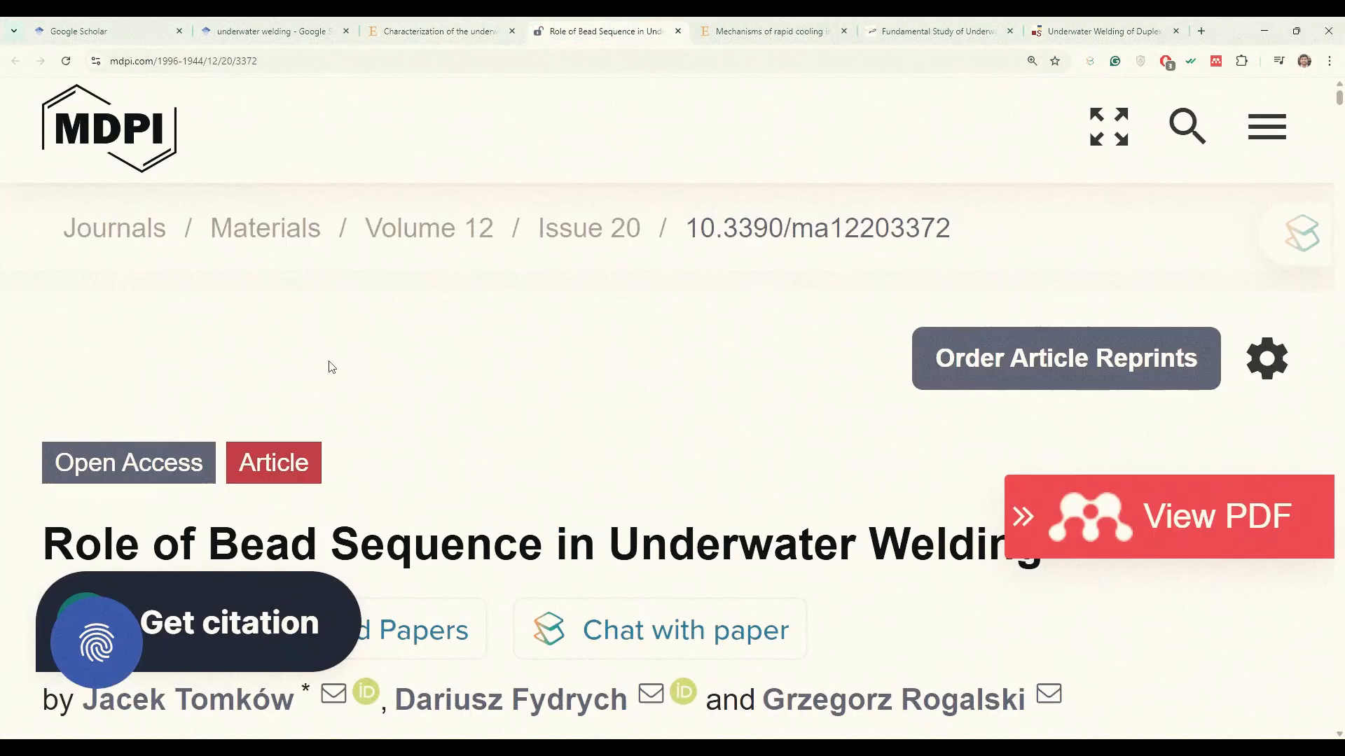
scroll(694, 351, "down", 4)
scroll(682, 384, "down", 4)
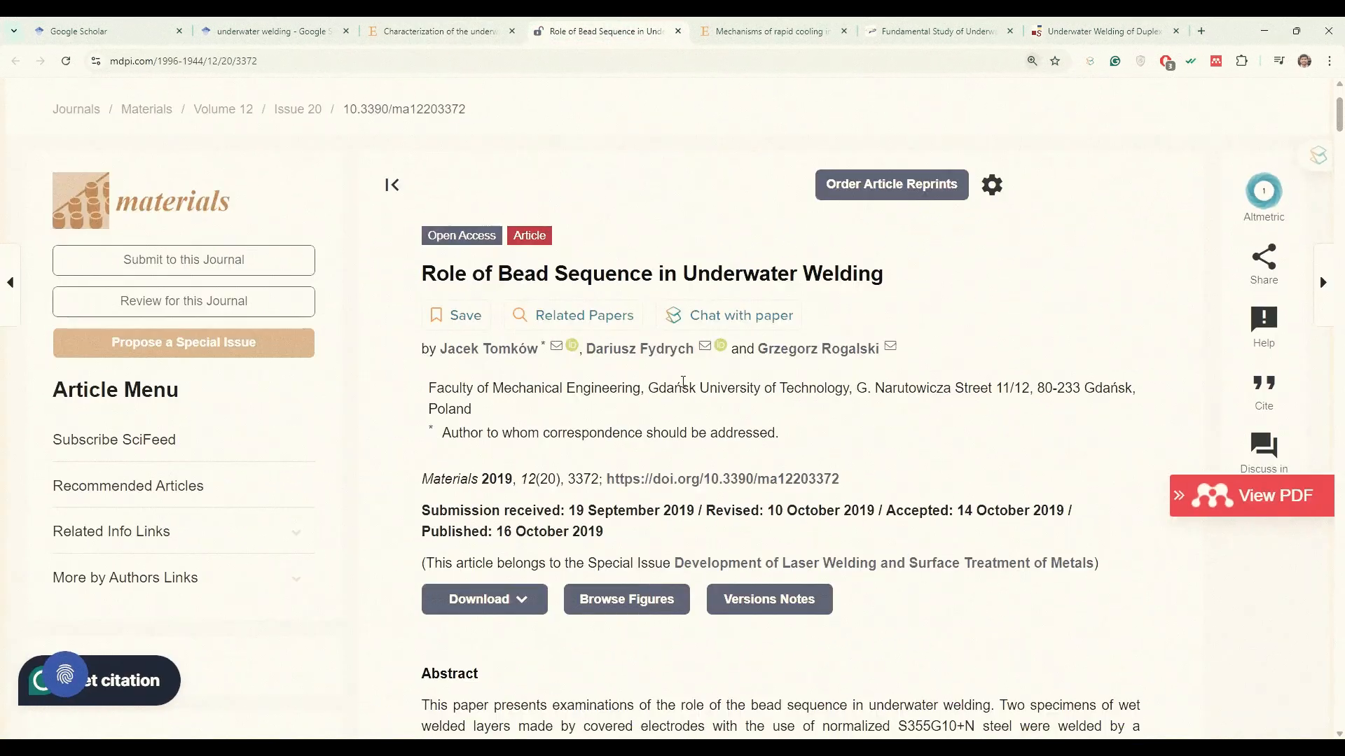
scroll(980, 96, "down", 3)
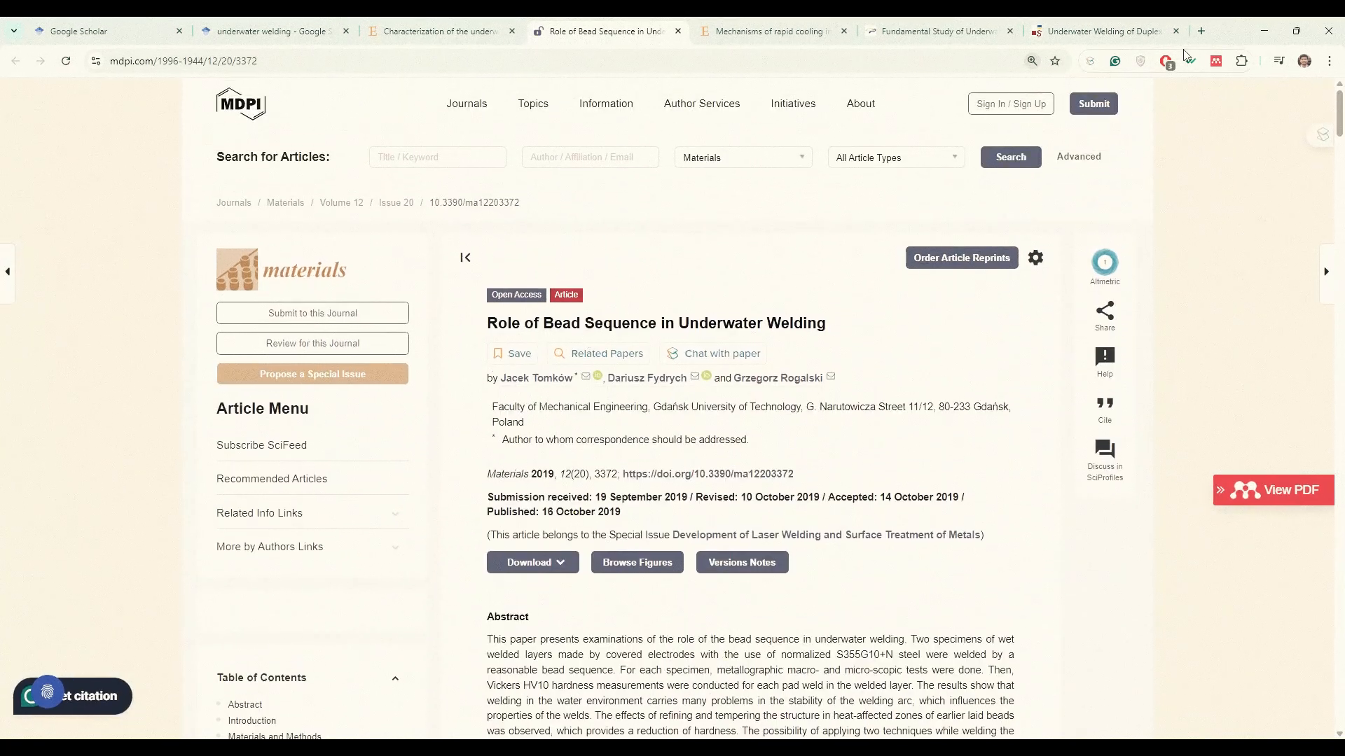
left_click(1217, 63)
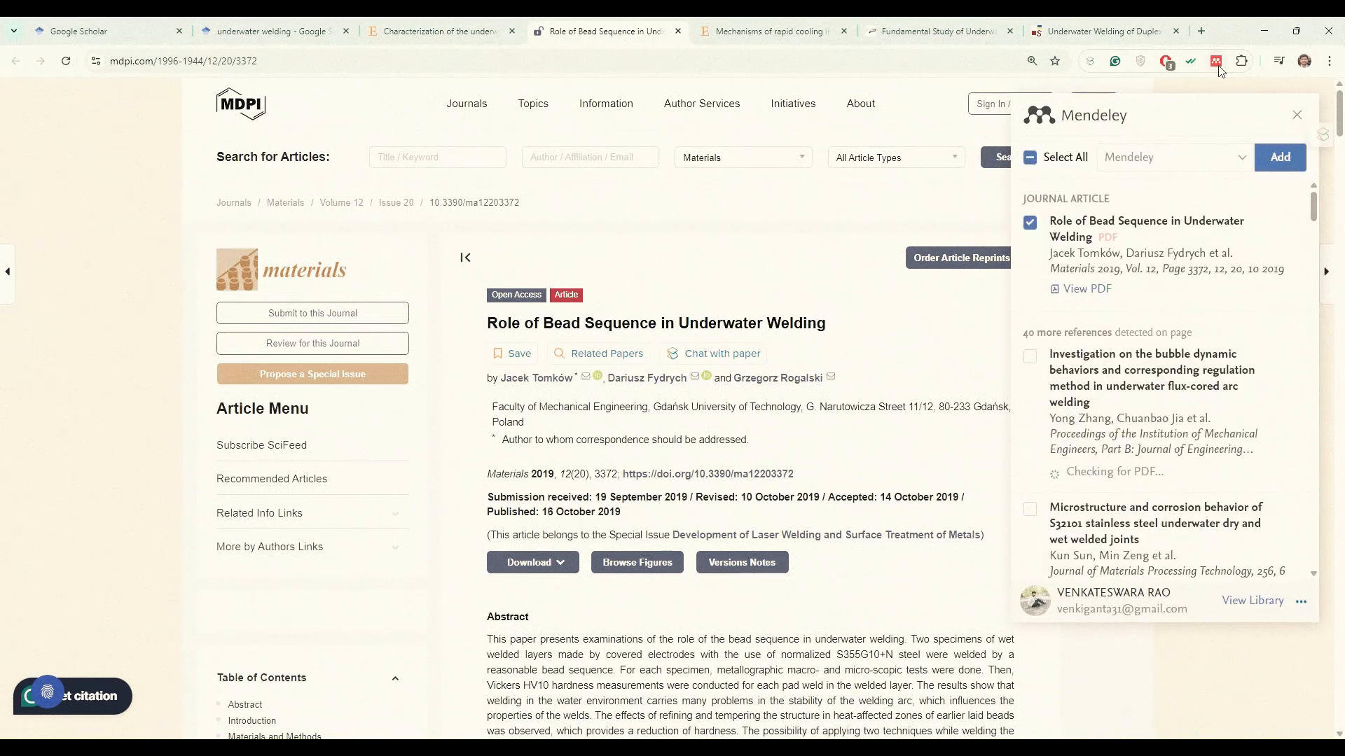
left_click(1268, 162)
Step: Save the ScienceDirect article "Mechanisms of rapid cooling in underwater welding" to the Mendeley collection
left_click(745, 21)
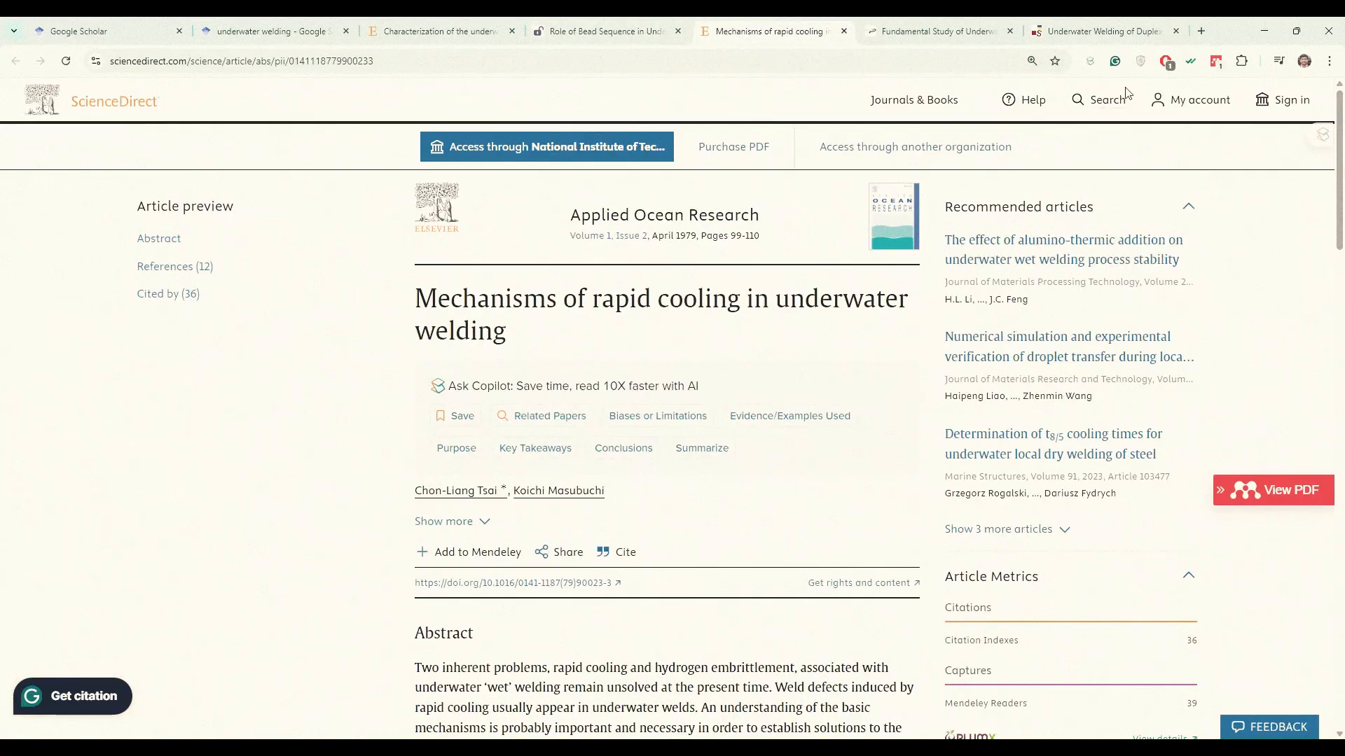
left_click(1215, 62)
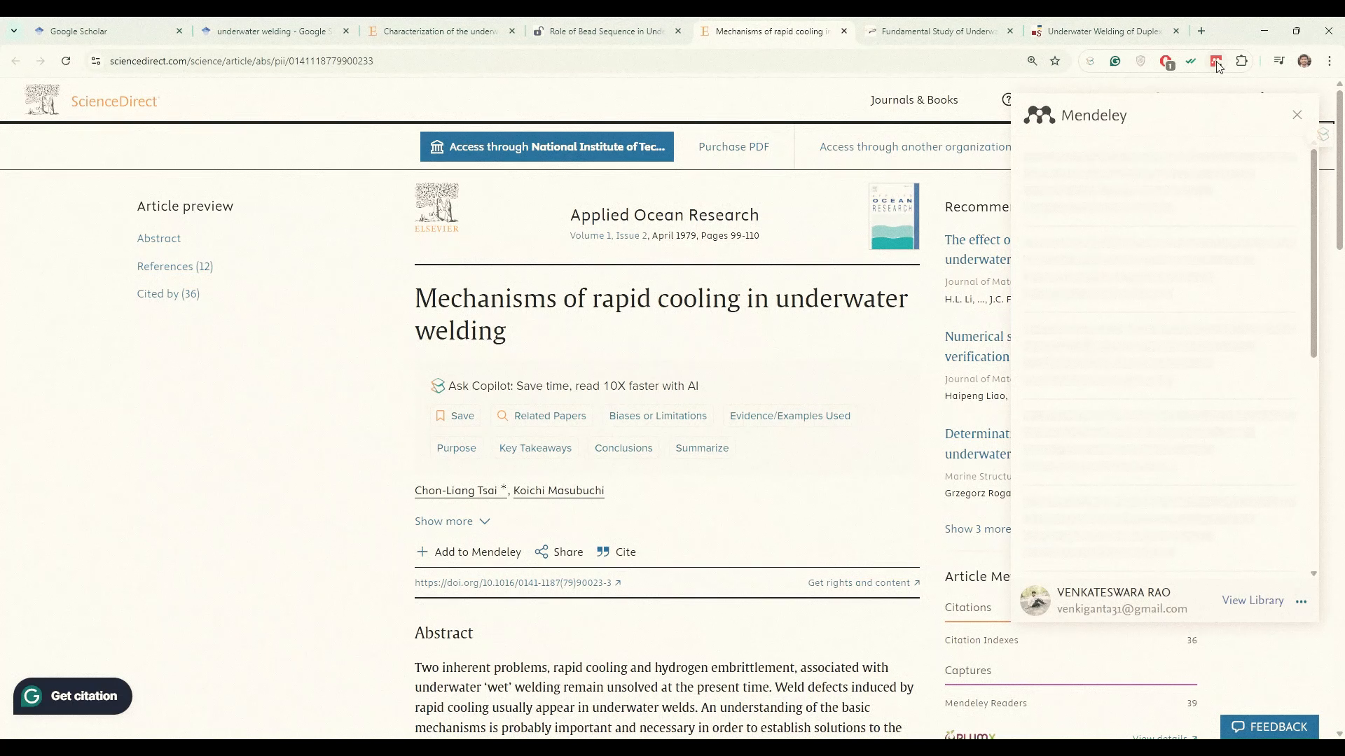
left_click(1285, 157)
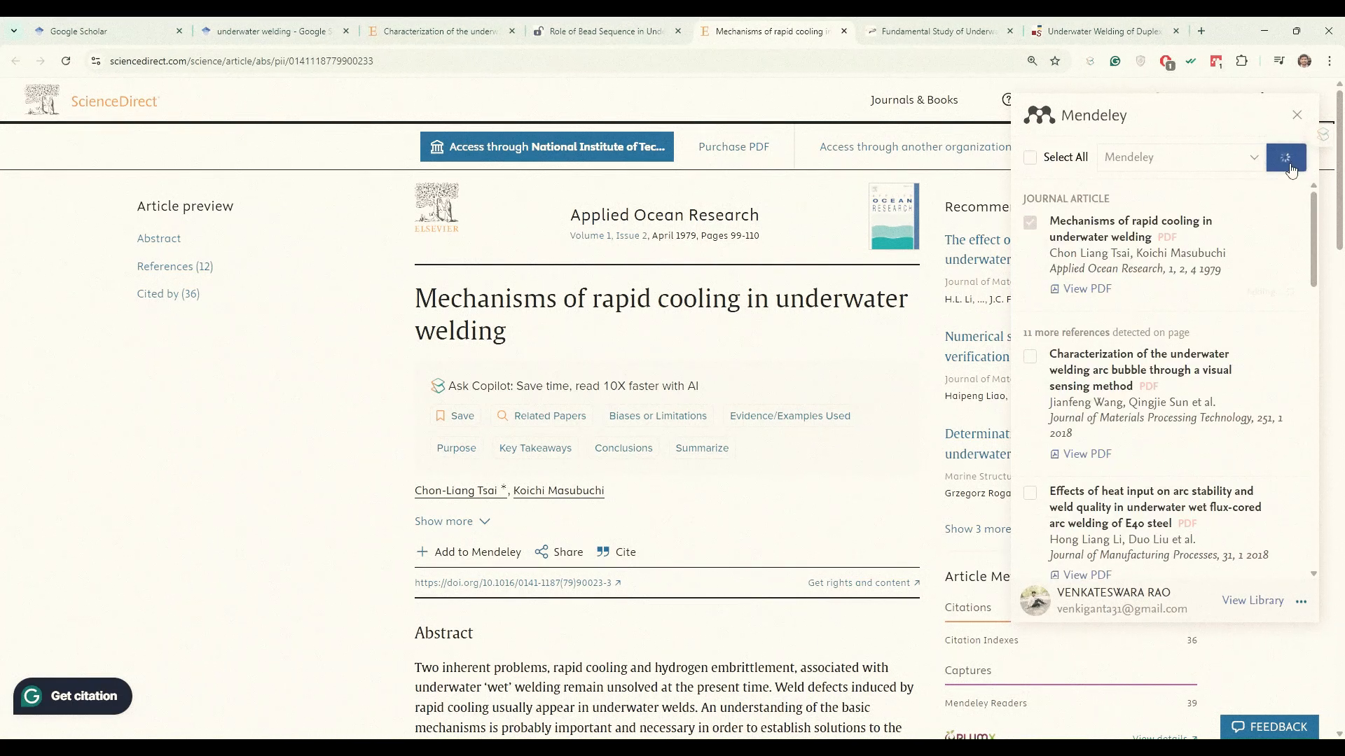
Step: Add the OnePetro paper "Fundamental Study of Underwater Welding" to Mendeley with the web importer
left_click(925, 28)
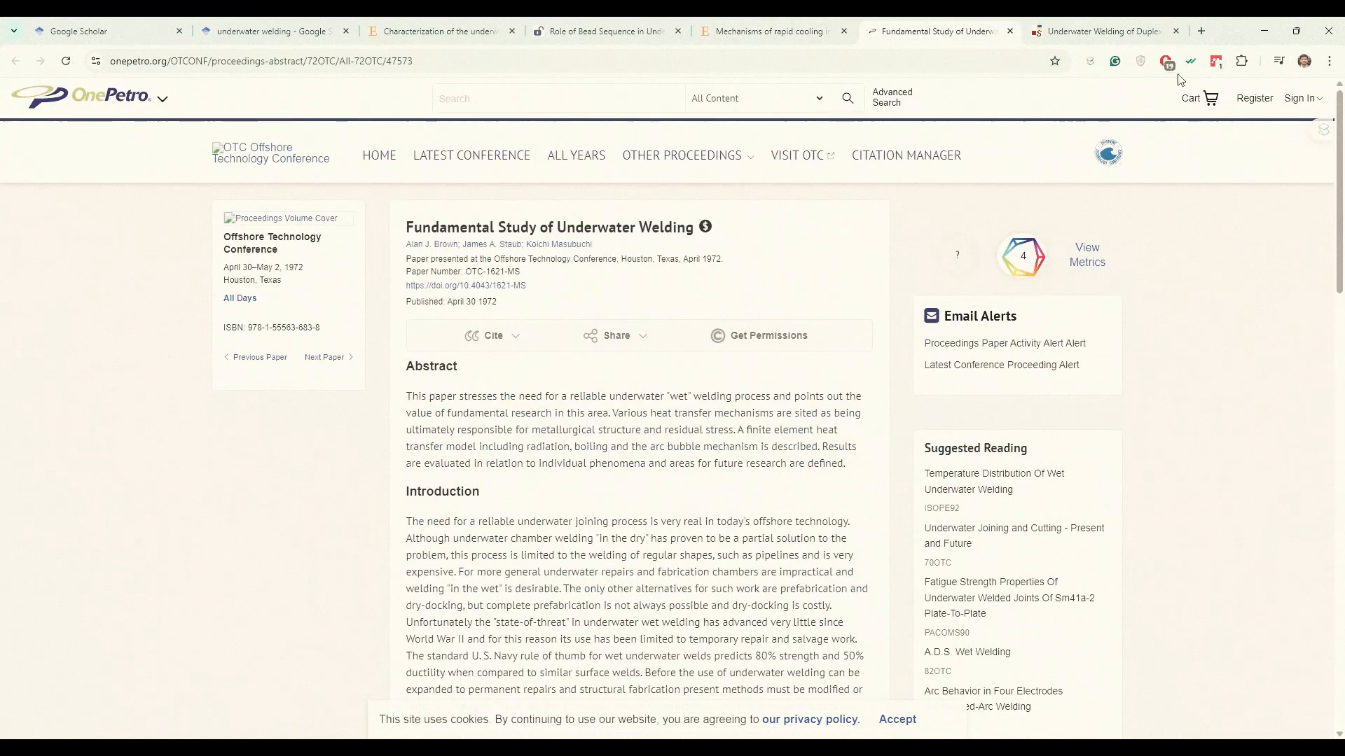
left_click(1217, 63)
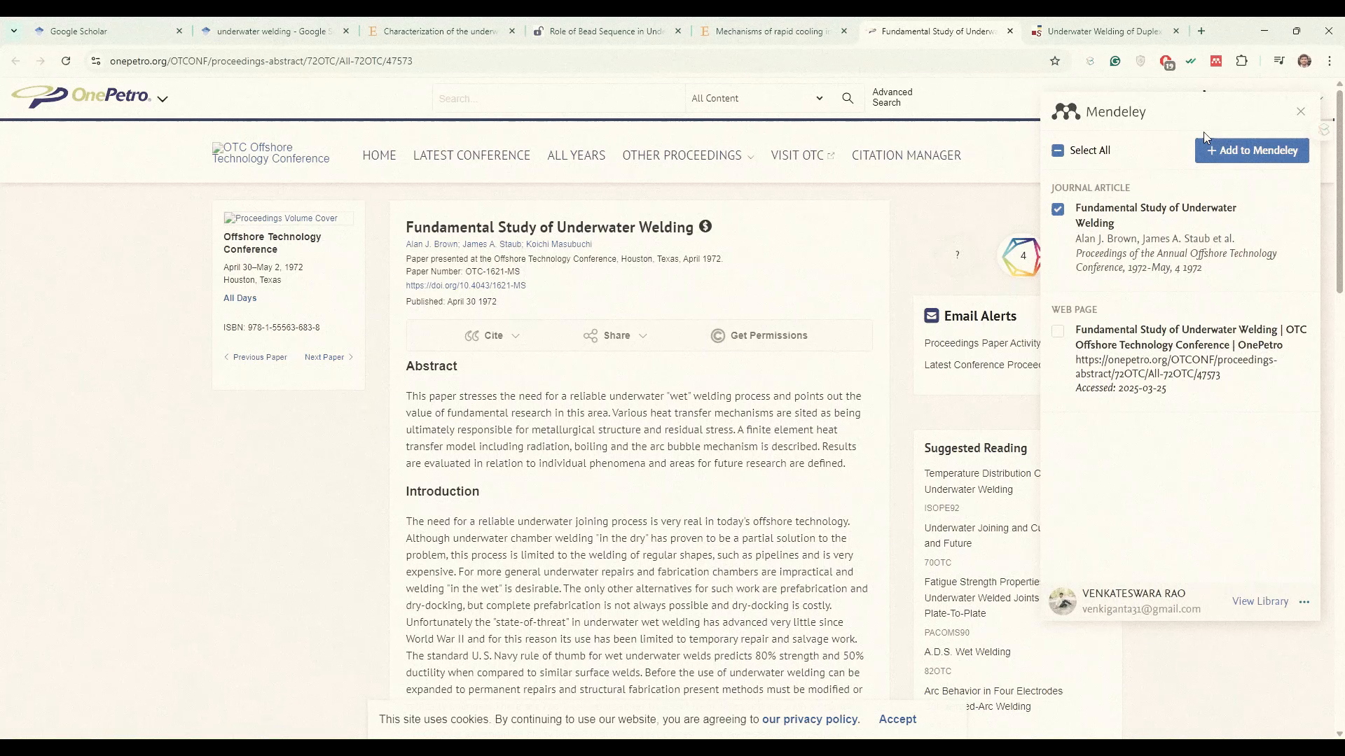
left_click(1288, 151)
Step: Save the Scientific.Net journal article "Underwater Welding of Duplex Stainless Steel" to the Mendeley collection
left_click(1113, 31)
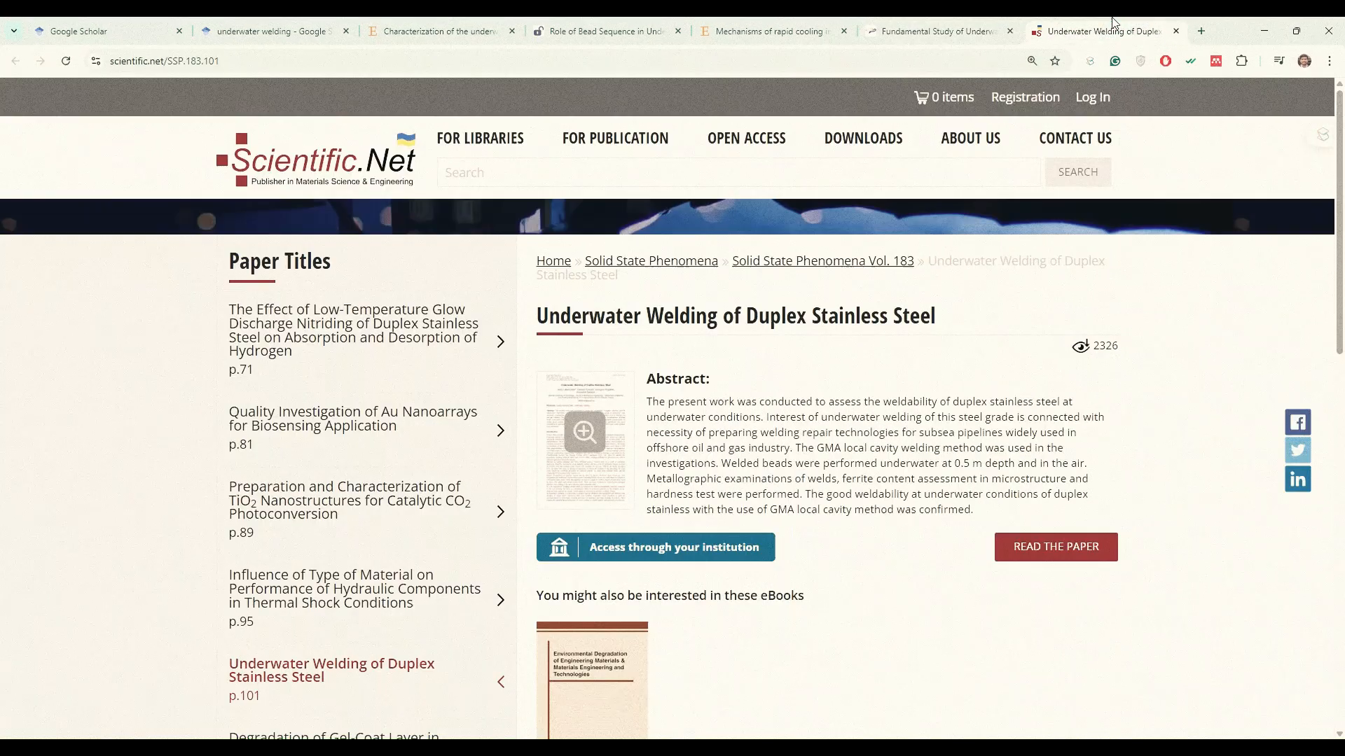
left_click(1218, 63)
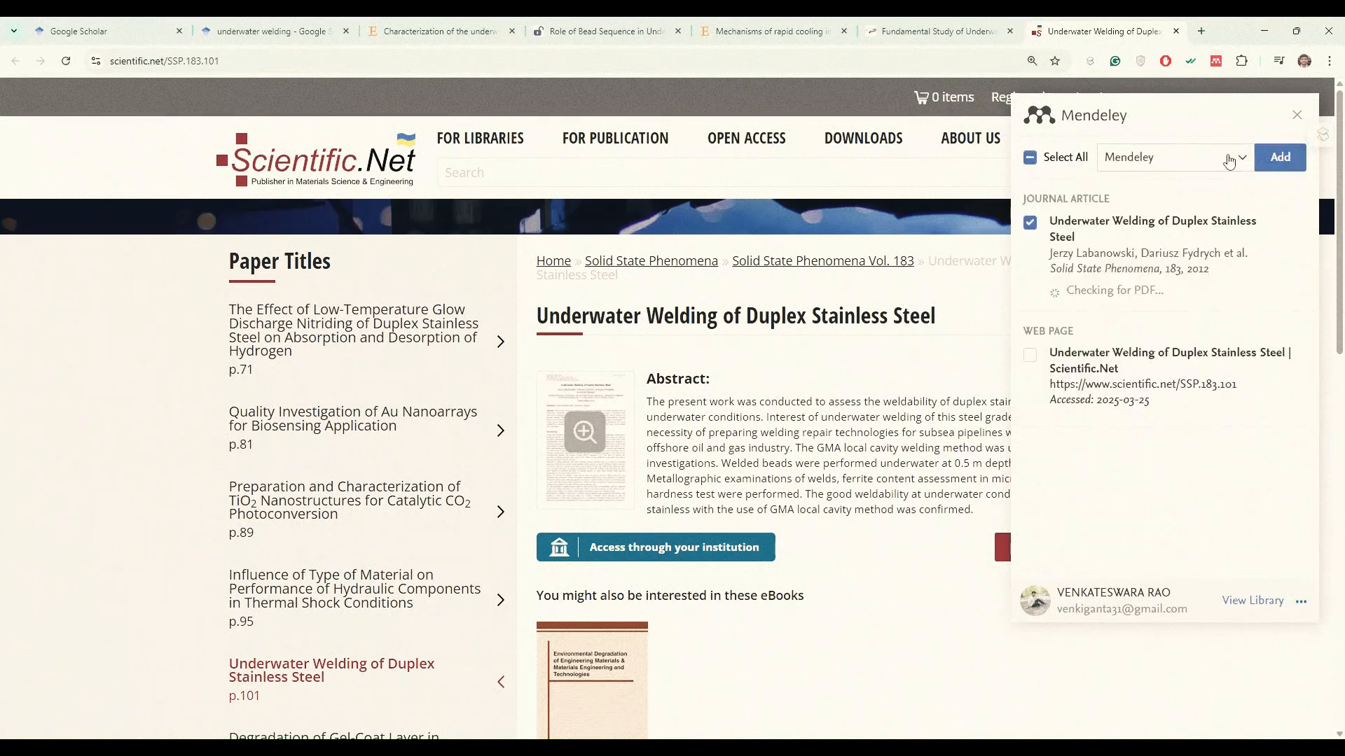
left_click(1270, 161)
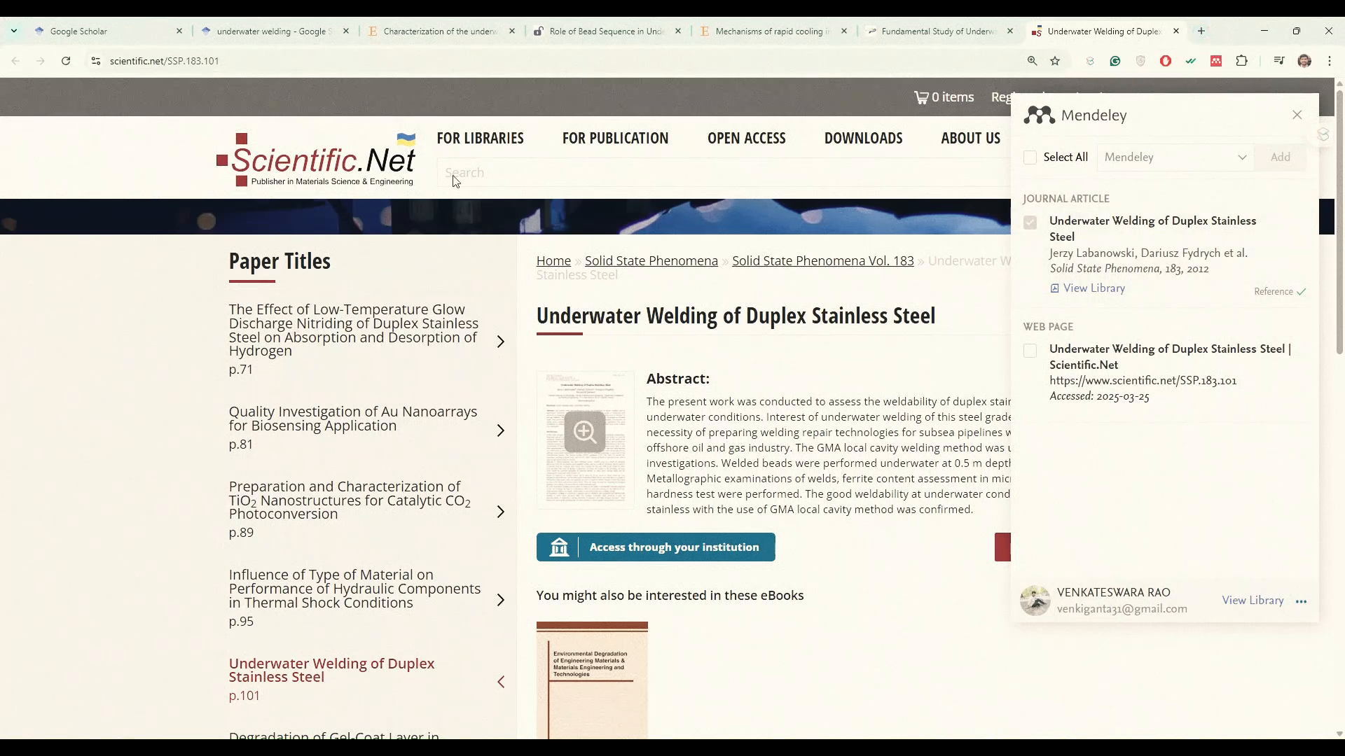
Step: Open ChatGPT in a new tab and submit the prompt "Generate the text for underwater welding like 2000 words"
left_click(1203, 32)
left_click(140, 87)
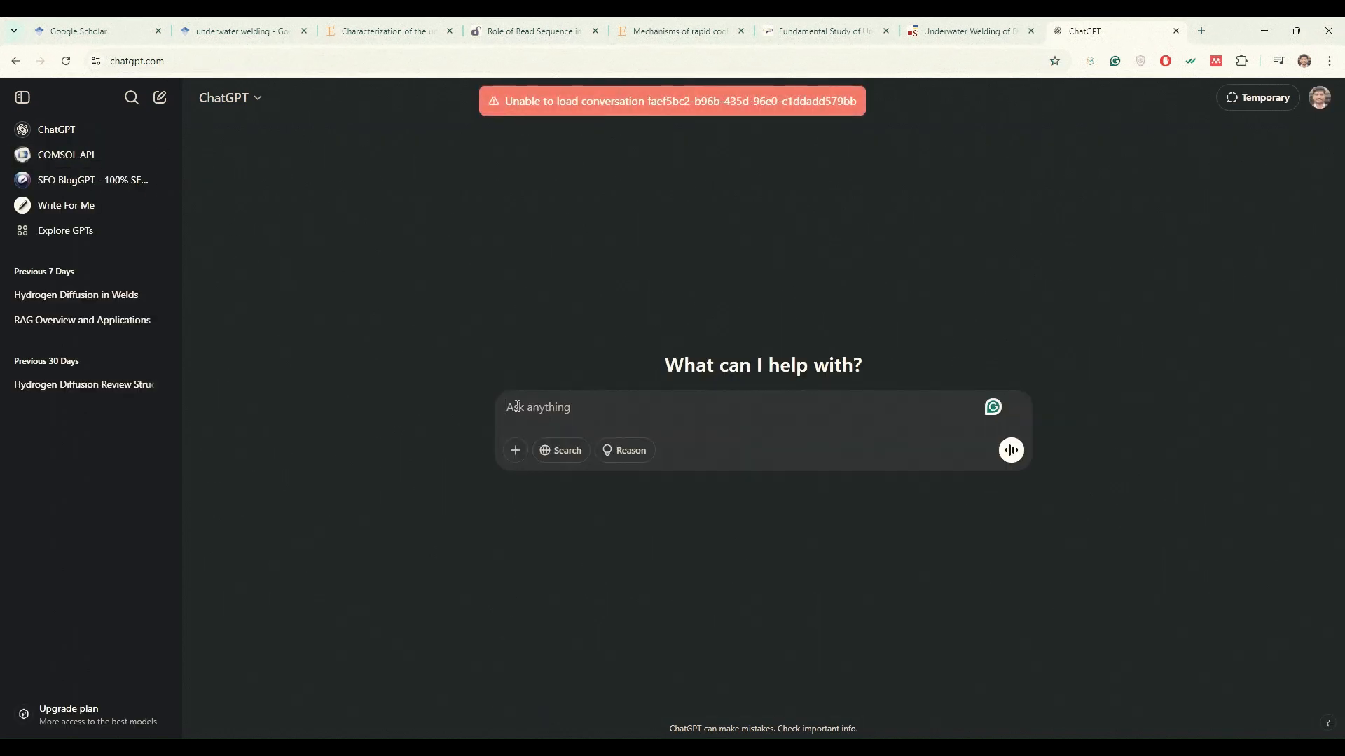
left_click(547, 417)
type("gene")
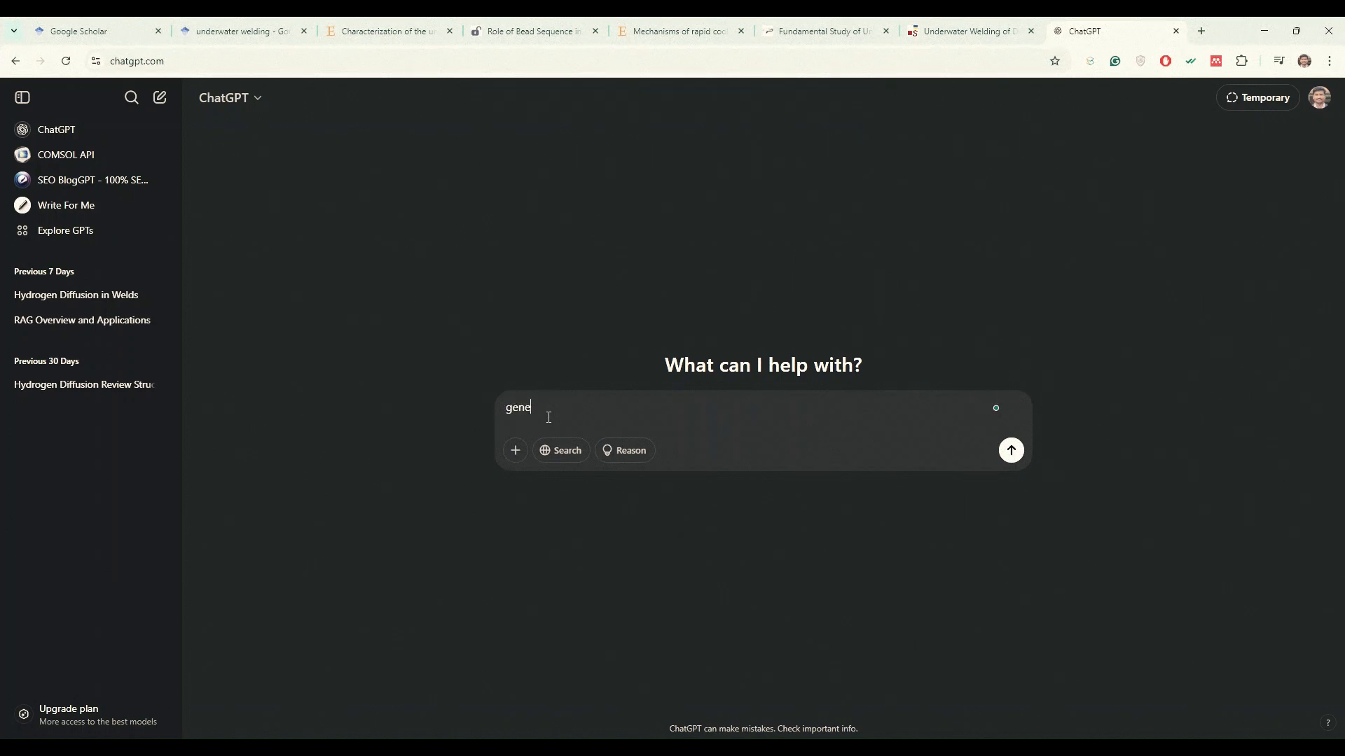
type("rate the text for underwater welding")
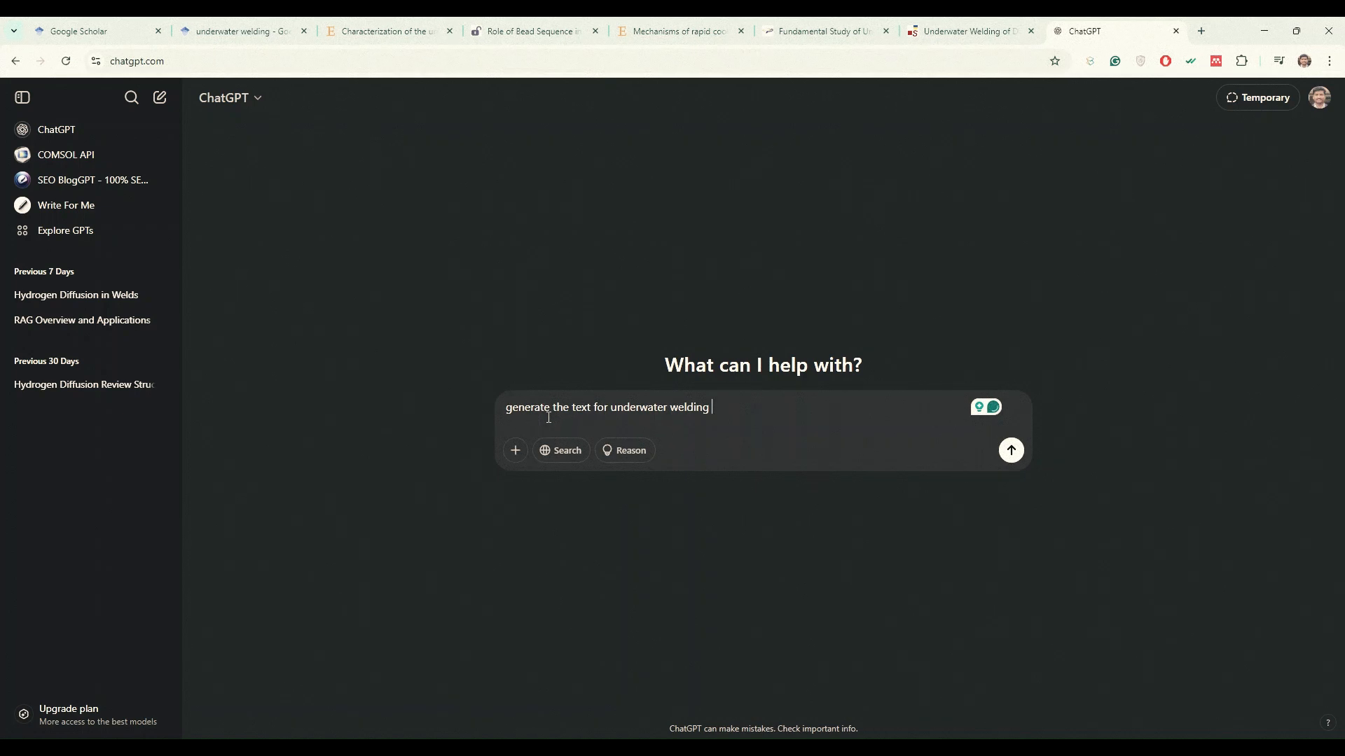
mouse_move(543, 411)
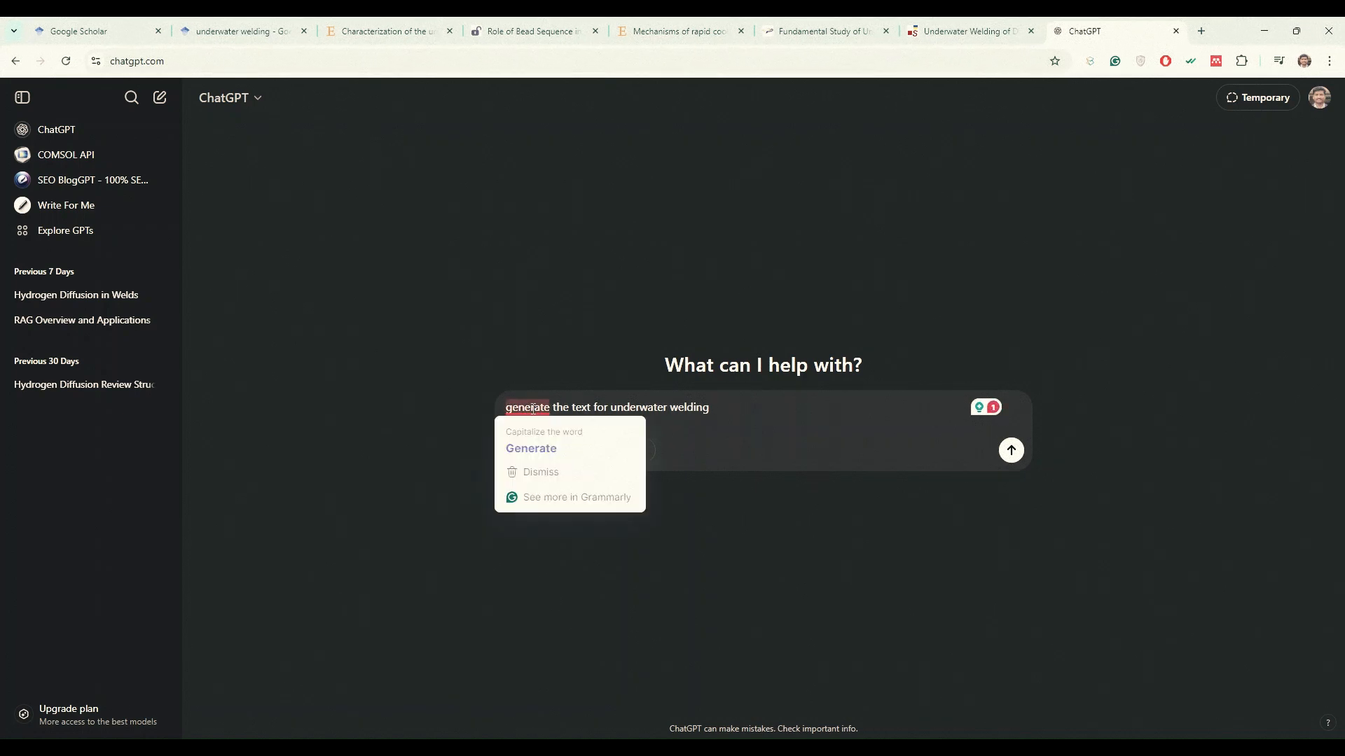
left_click(529, 454)
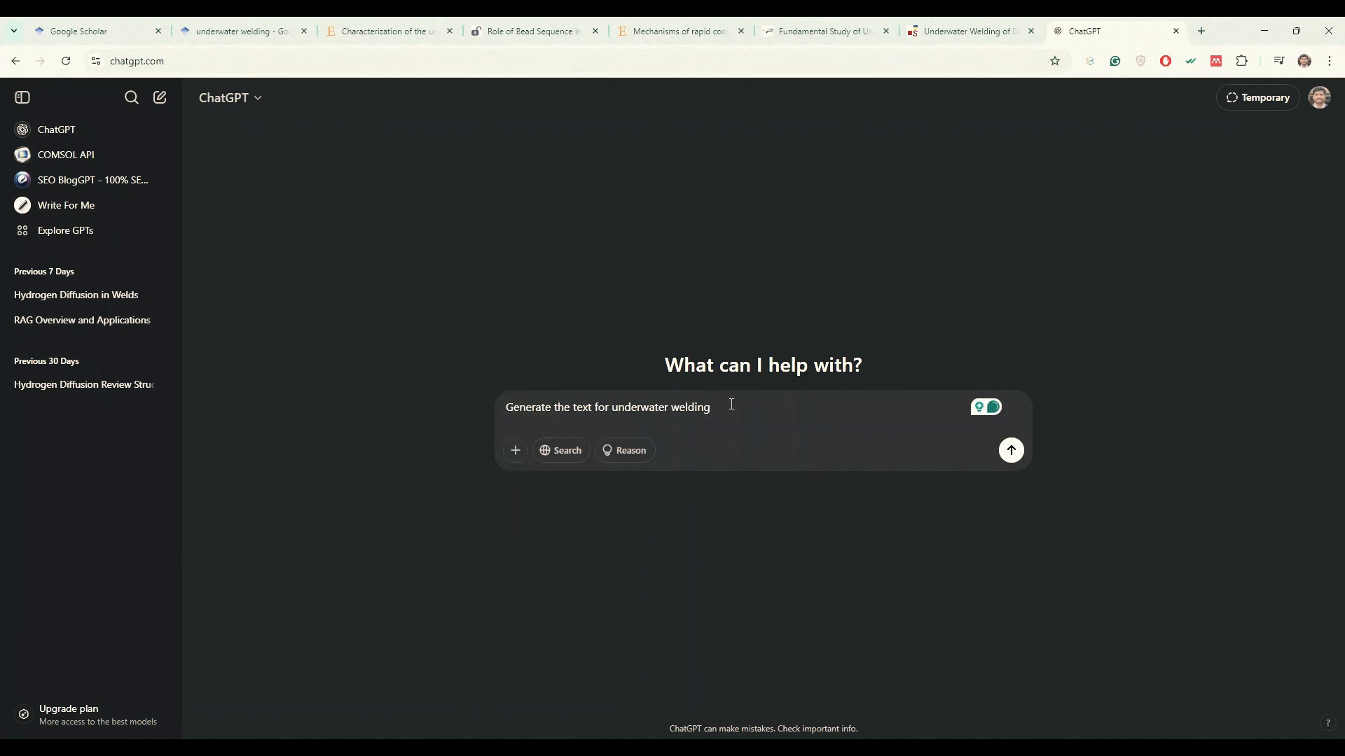
type("like 2000 words")
key("Return")
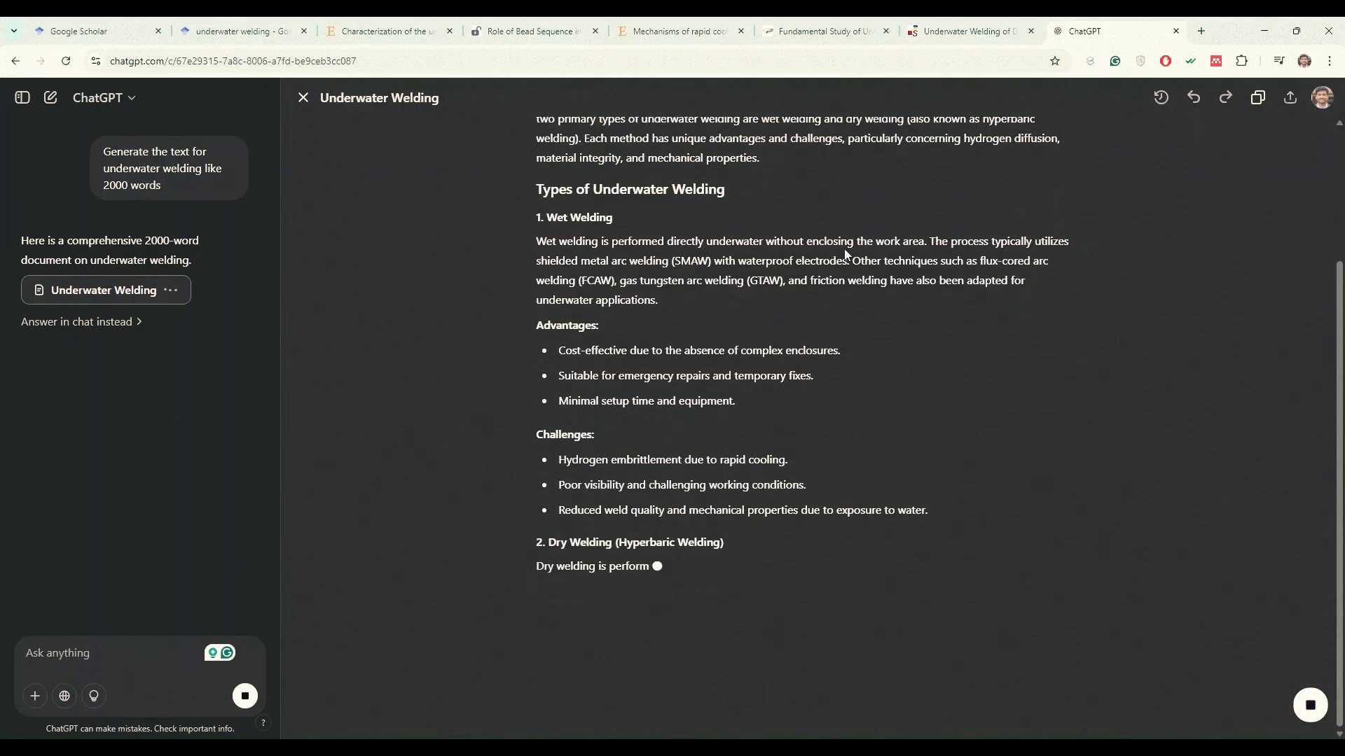
Step: Read through the generated underwater welding document from its introduction to its conclusion
scroll(850, 397, "up", 3)
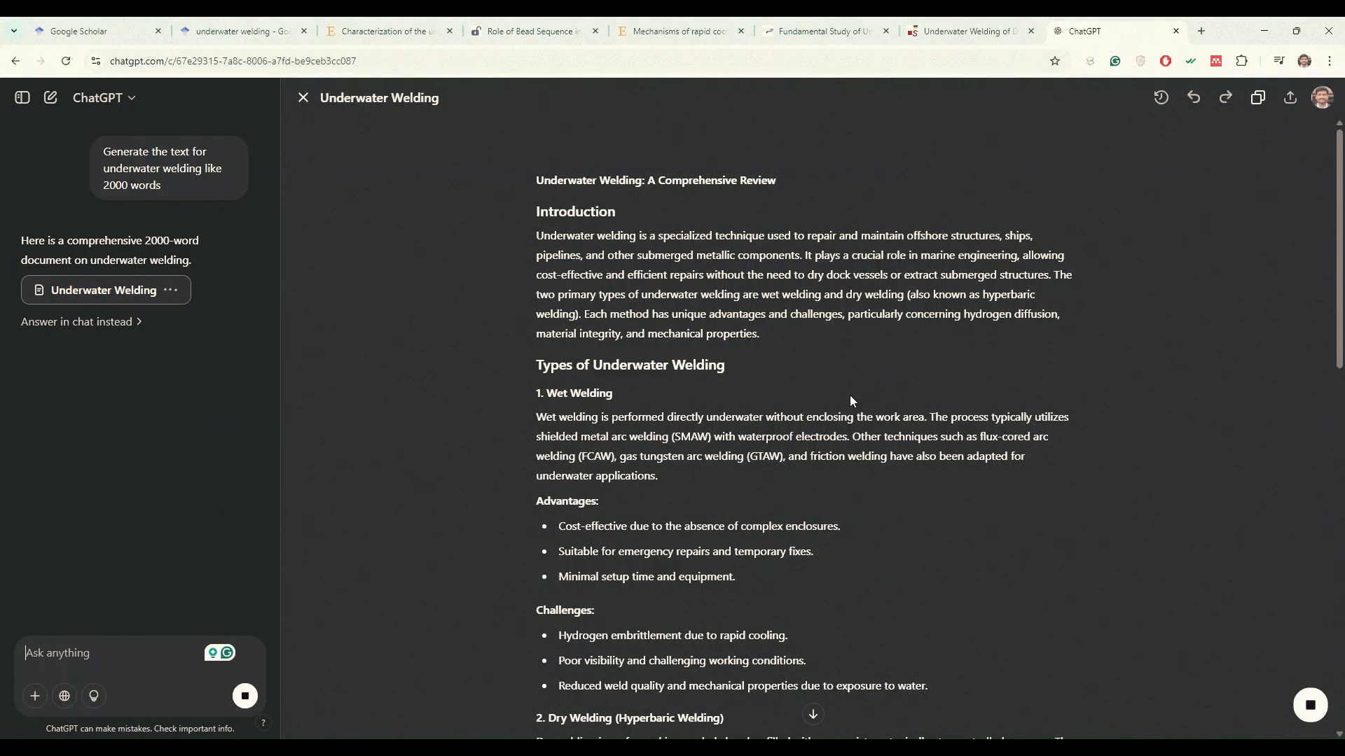
scroll(850, 401, "down", 15)
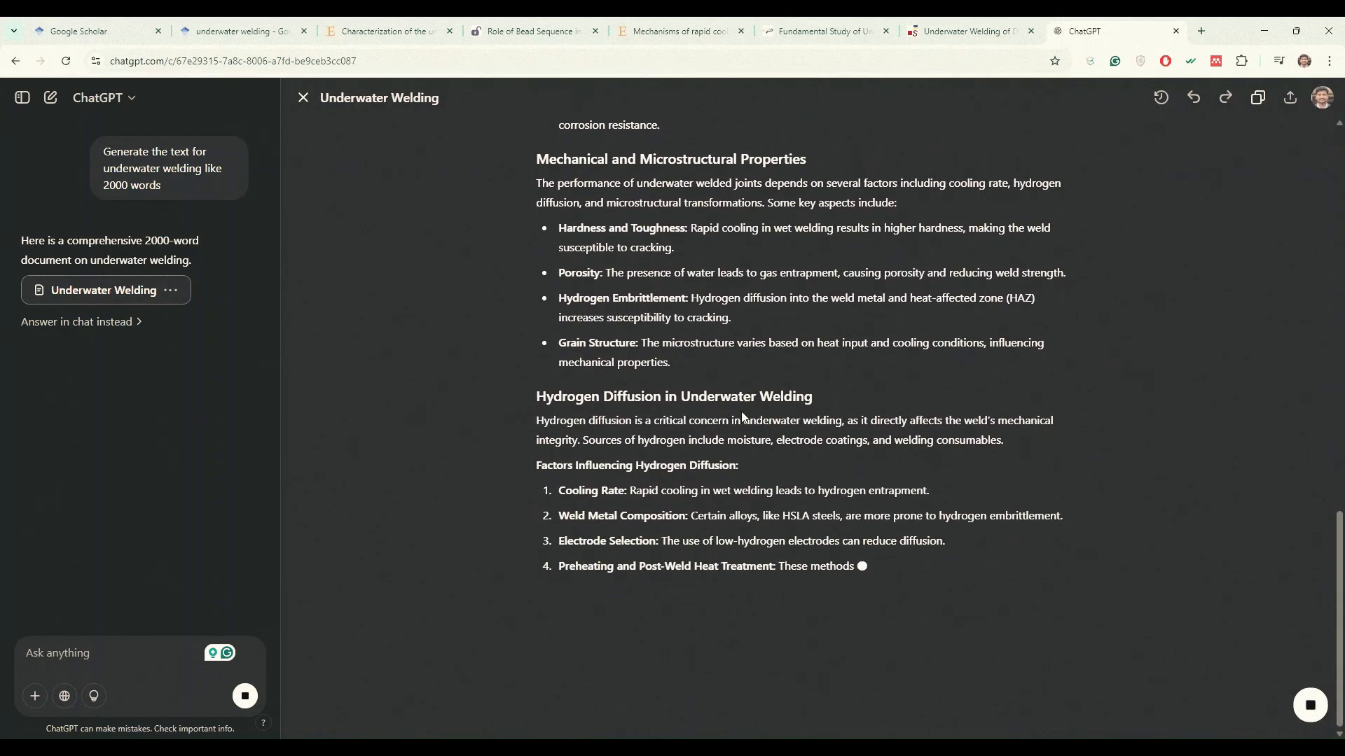
scroll(741, 415, "up", 15)
scroll(719, 419, "down", 5)
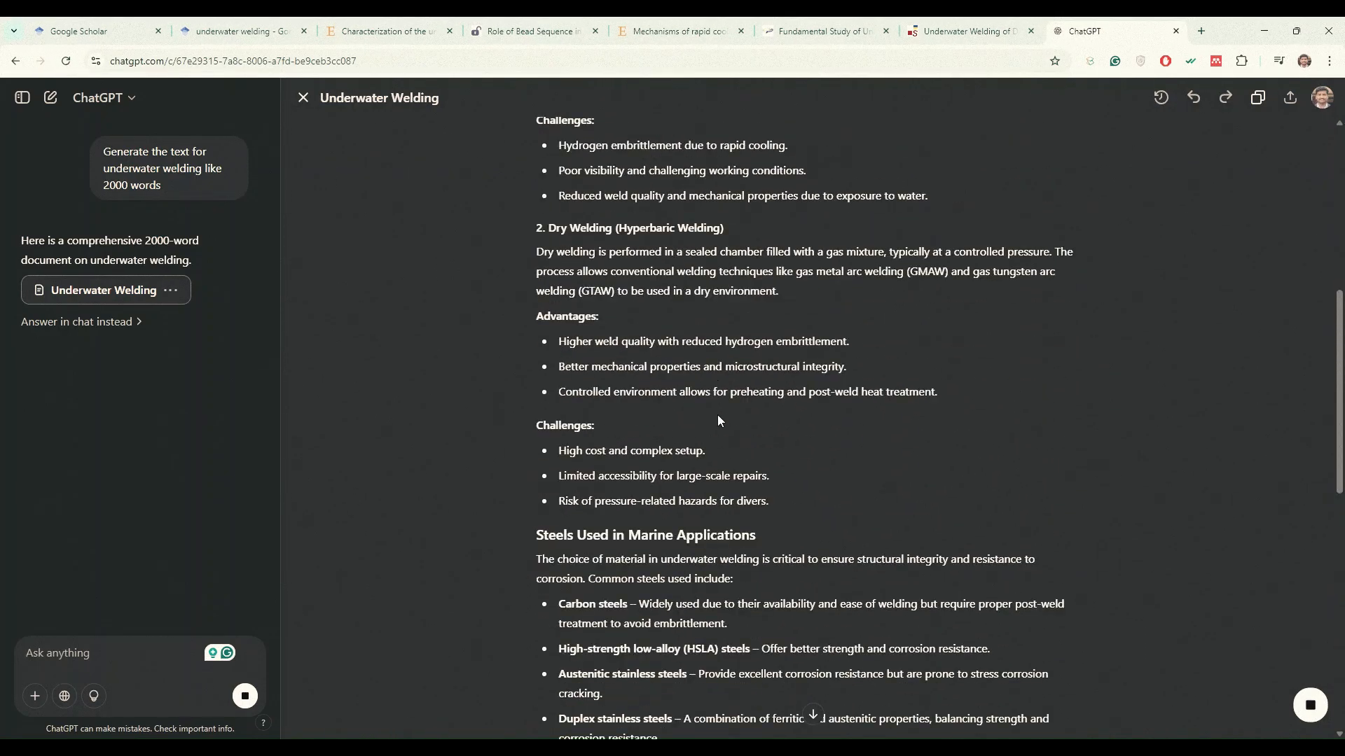
scroll(717, 419, "down", 10)
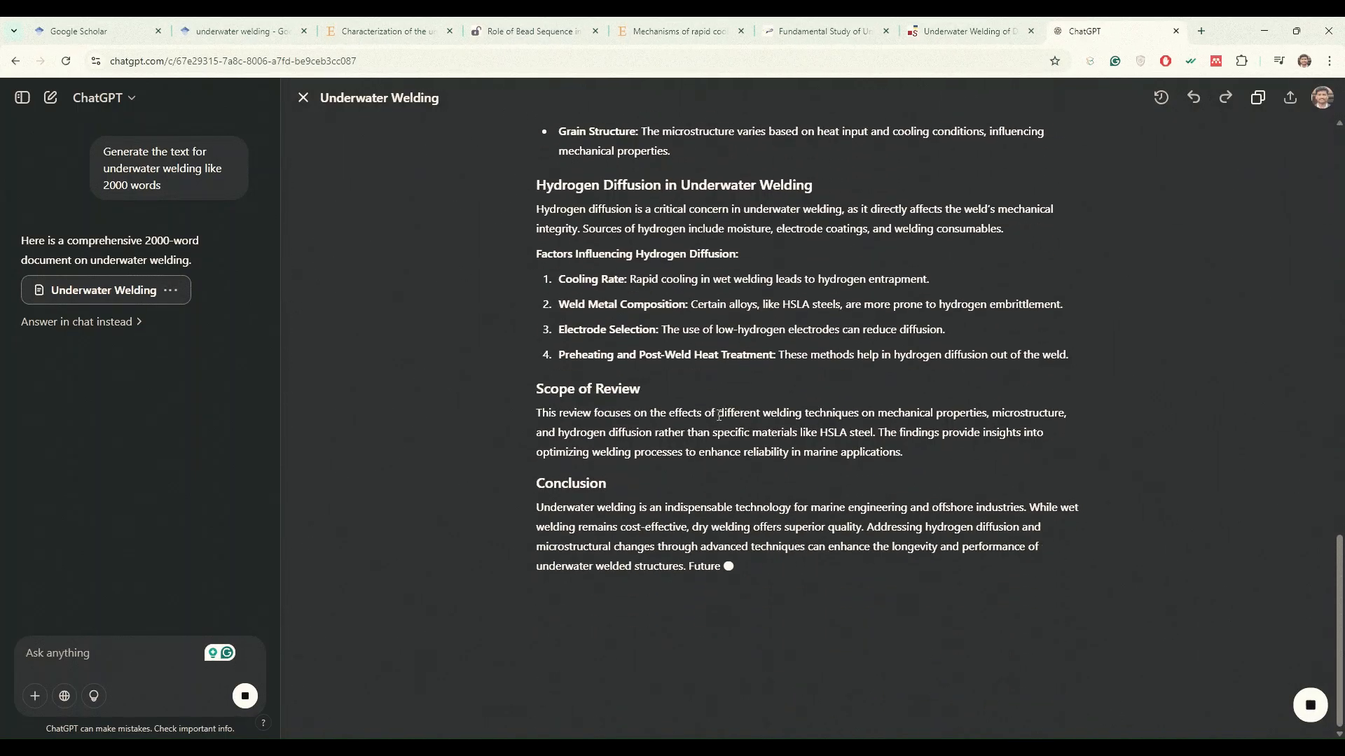
Step: Check the end of the generated underwater welding document and copy its full text
scroll(1125, 336, "up", 2)
scroll(1125, 336, "down", 3)
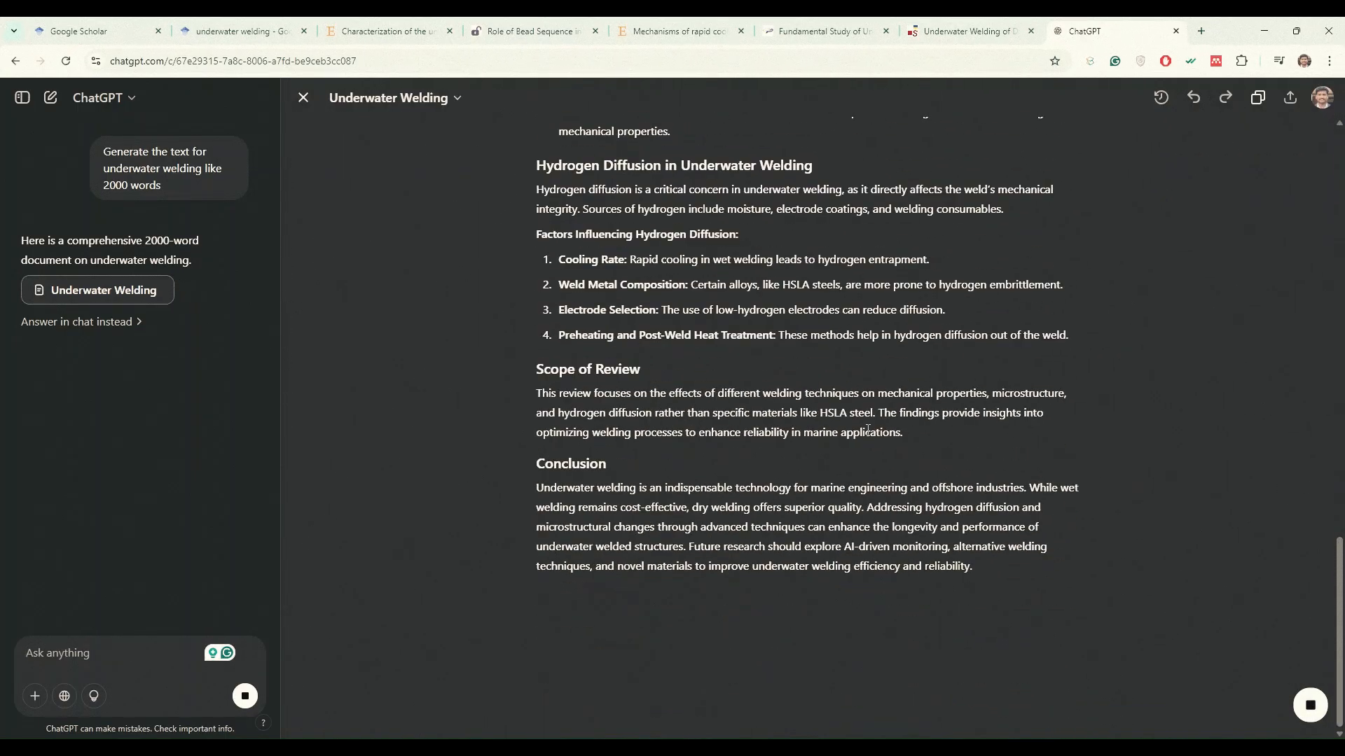
scroll(1036, 385, "up", 10)
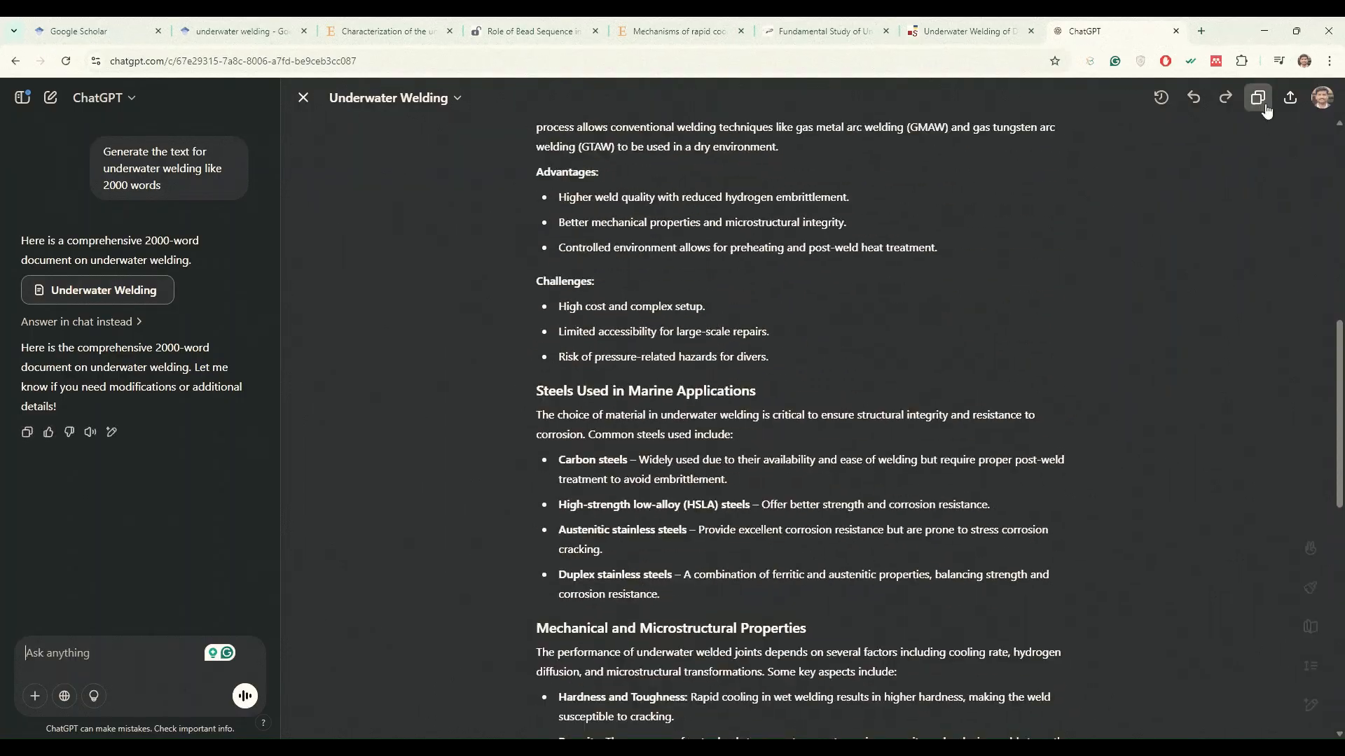
left_click(1265, 108)
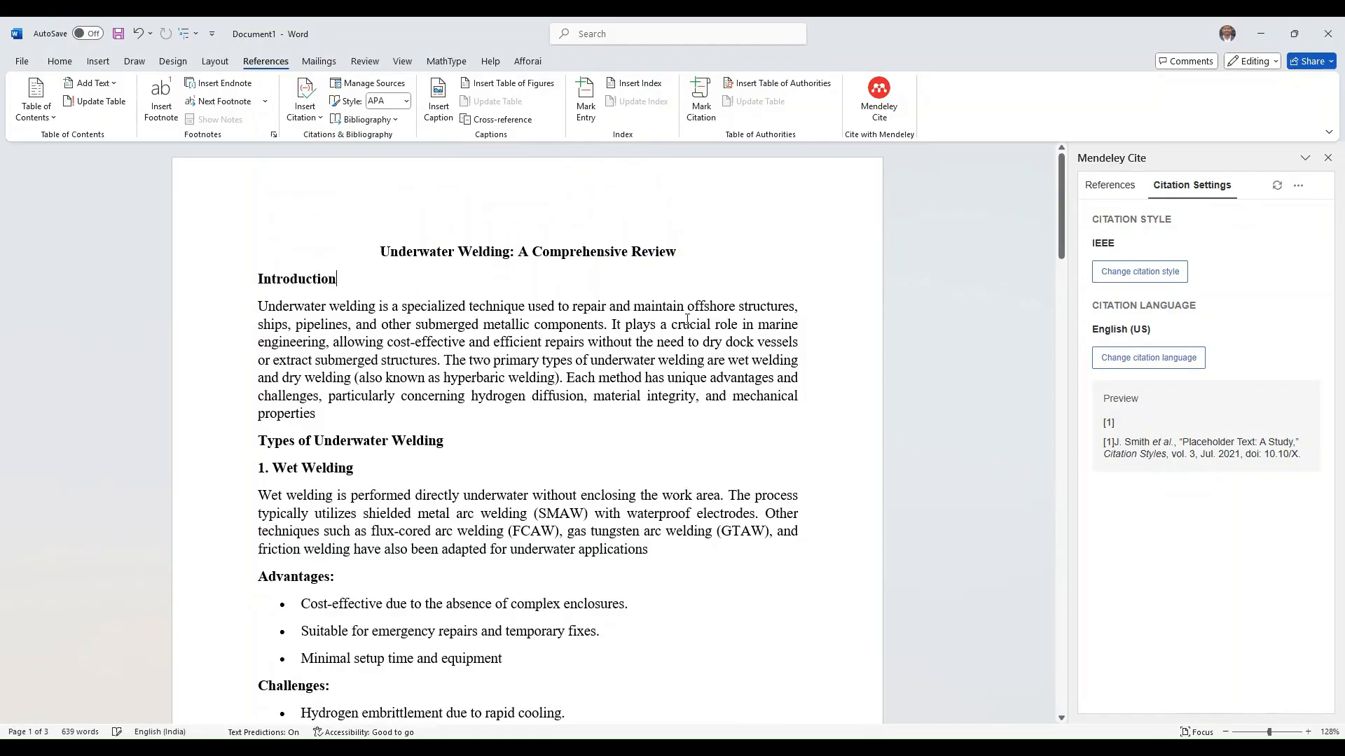
Step: In Word, look over the Mendeley Cite reference list and the underwater welding review down to its References heading
left_click(1108, 186)
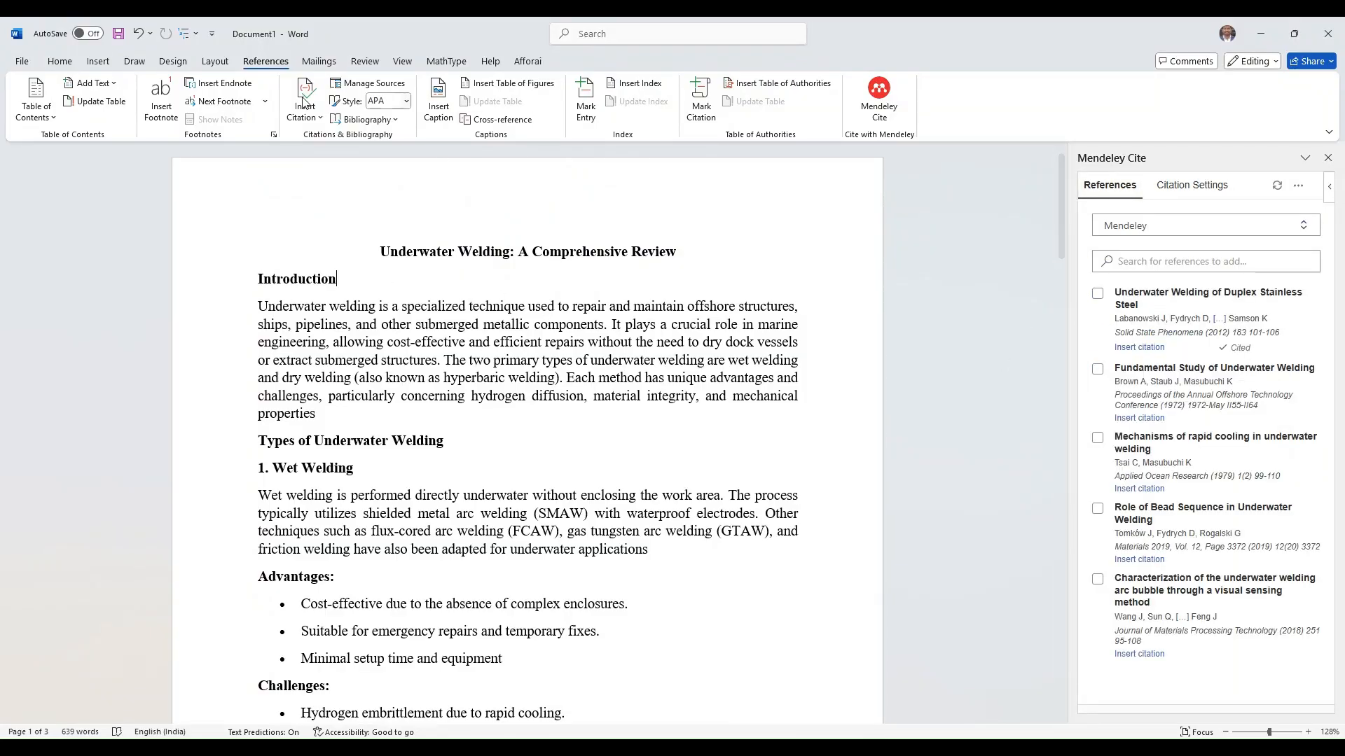
left_click(60, 61)
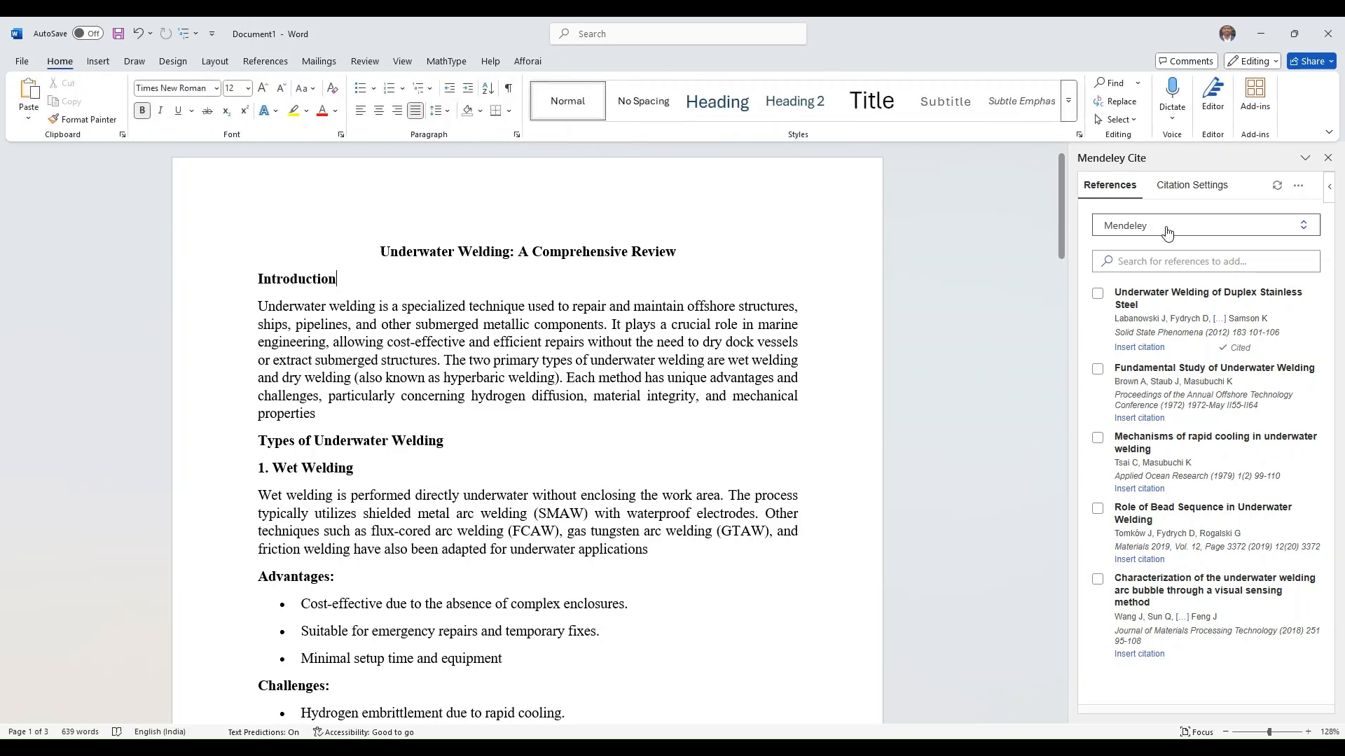
left_click(98, 60)
left_click(265, 61)
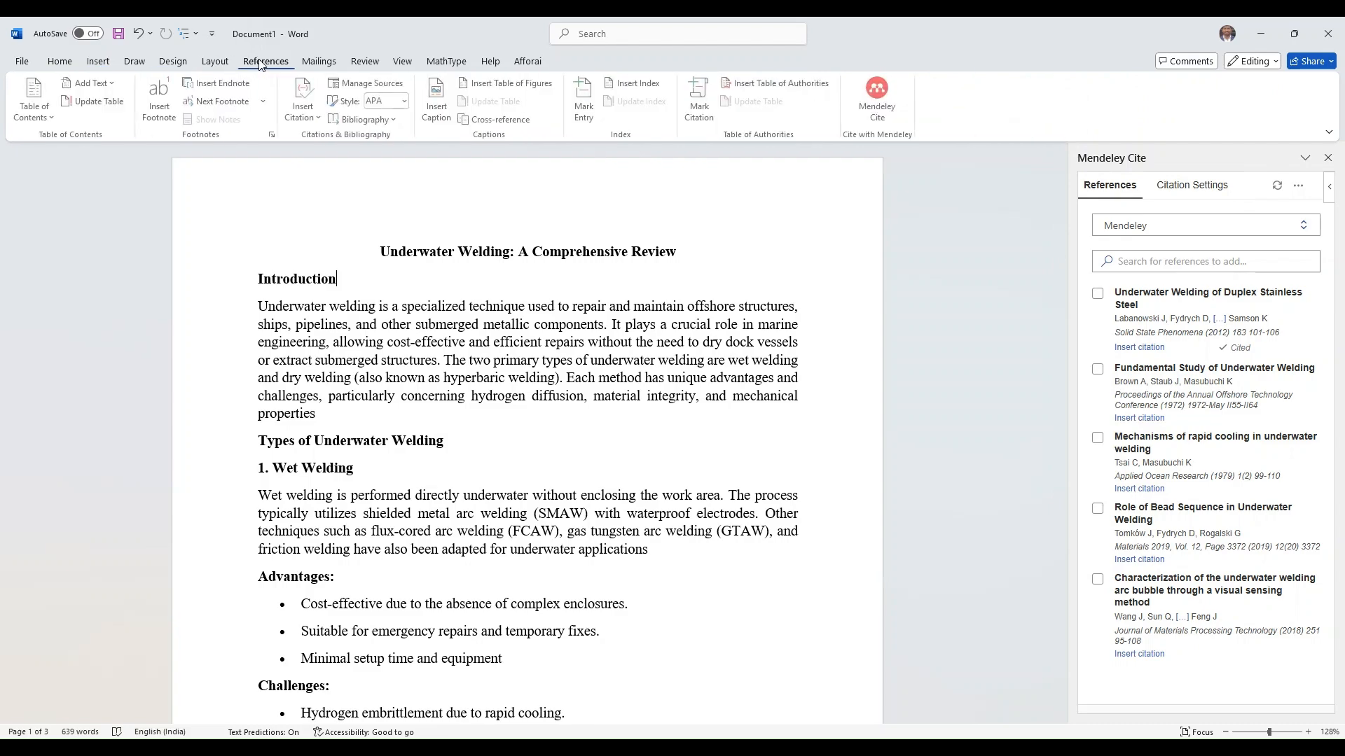
left_click(60, 61)
scroll(419, 526, "down", 15)
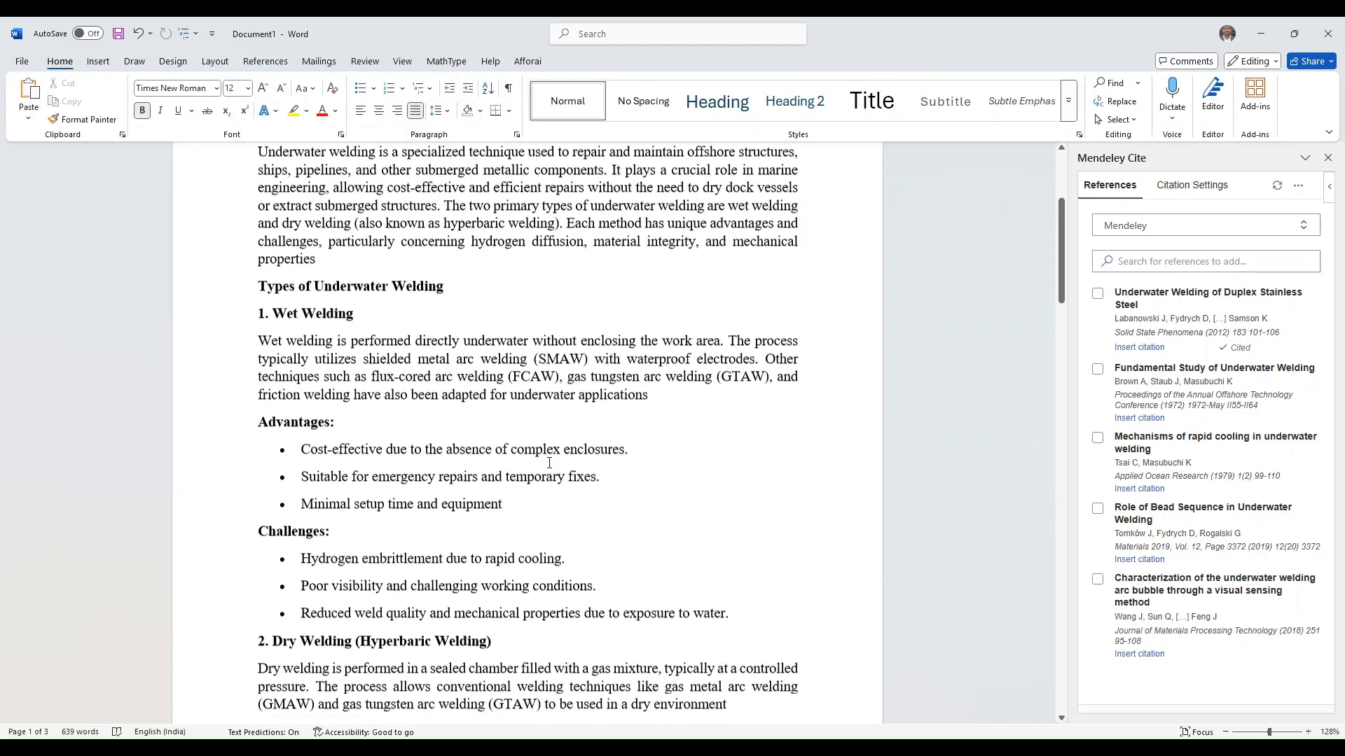
scroll(549, 464, "down", 16)
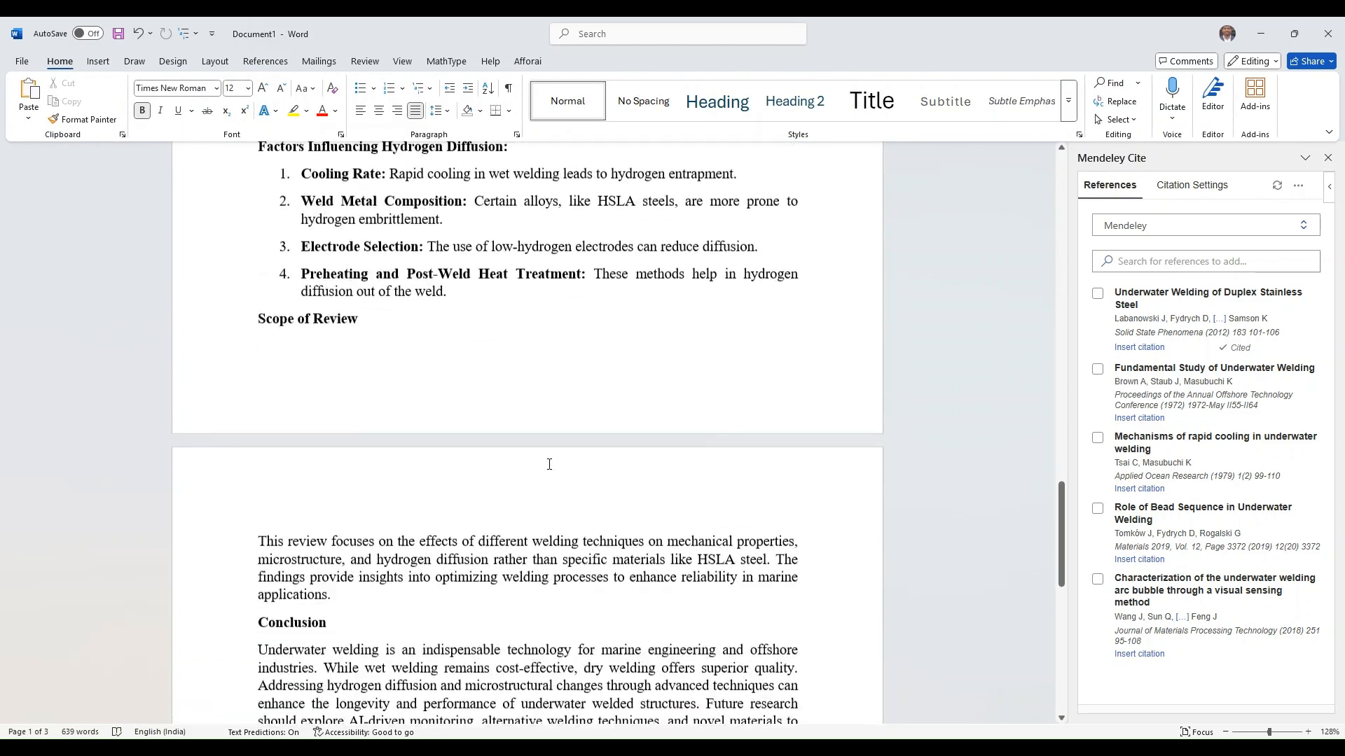
scroll(407, 308, "up", 5)
scroll(406, 309, "up", 1)
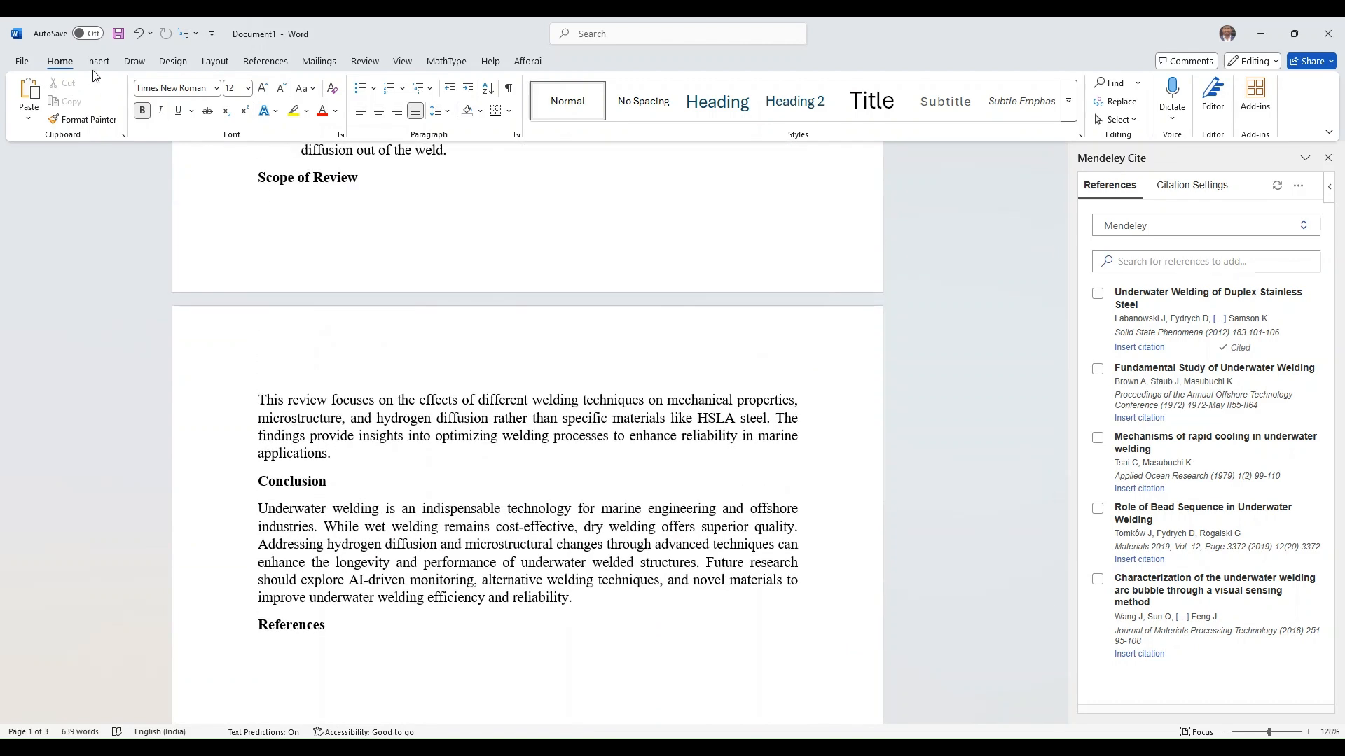
Step: Choose the Mendeley collection as the source of references in Mendeley Cite
left_click(265, 61)
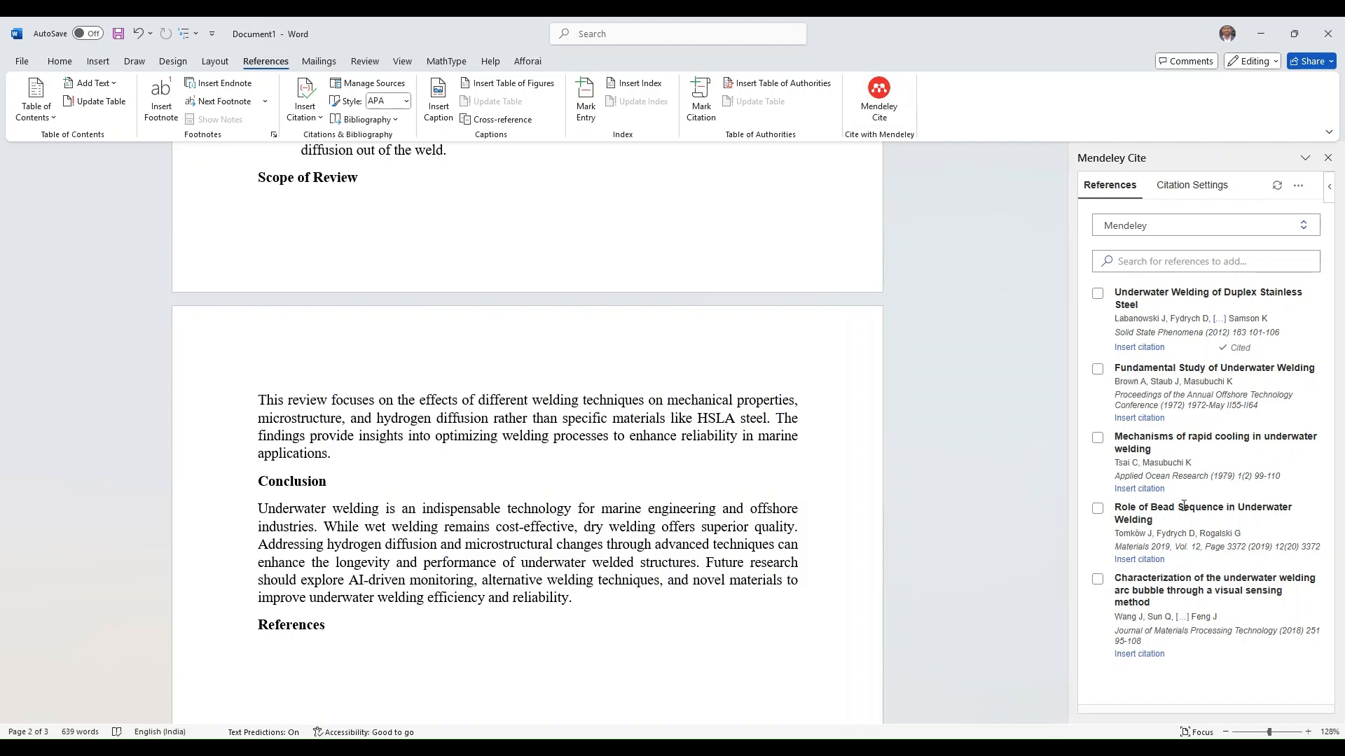
left_click(1243, 229)
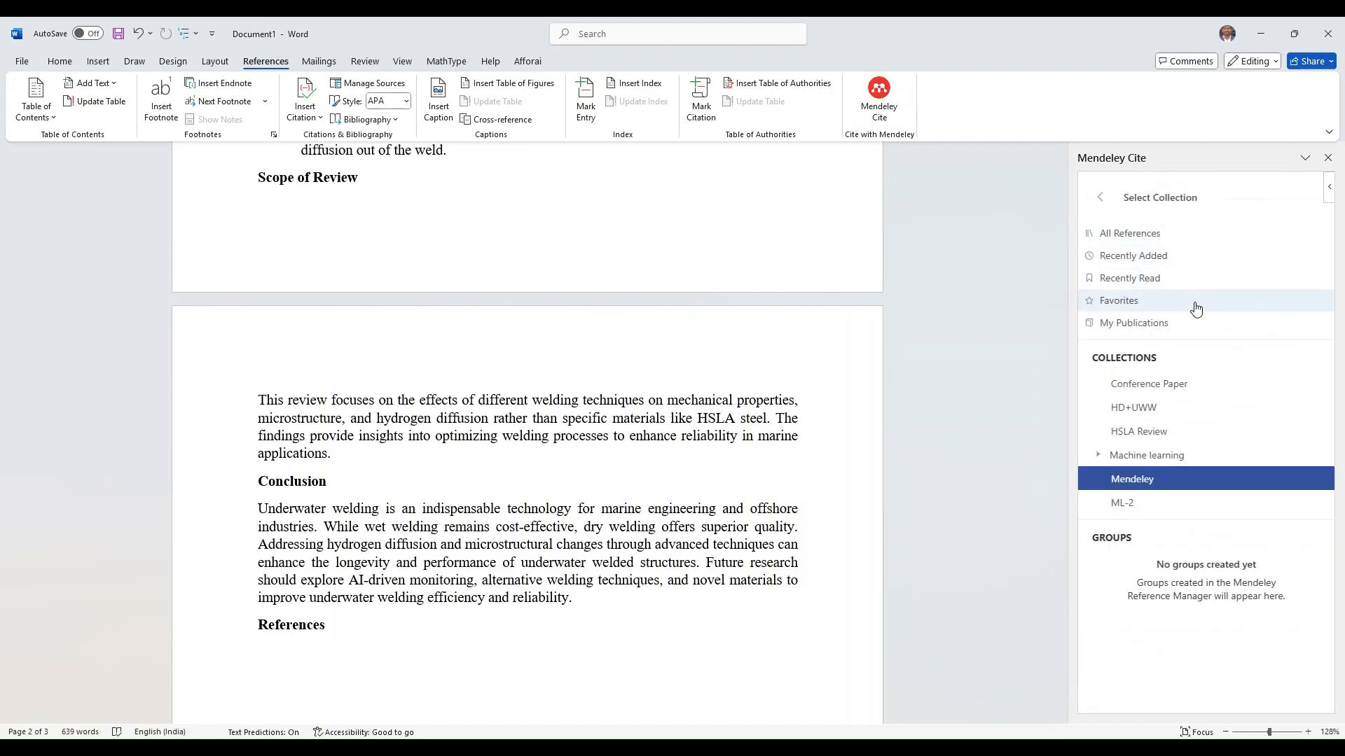
left_click(1129, 479)
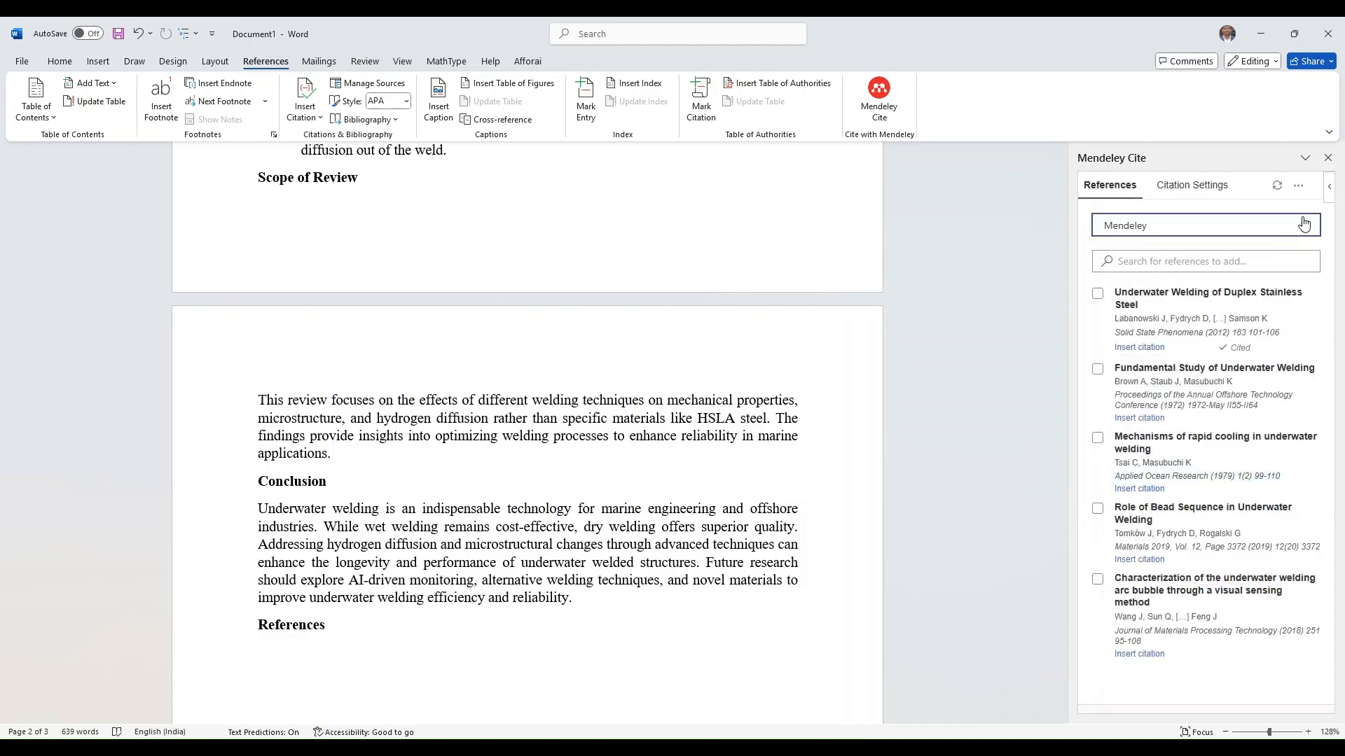
Step: Cite "Characterization of the underwater welding arc bubble through a visual sensing method" at the end of the Introduction paragraph
scroll(672, 454, "up", 5)
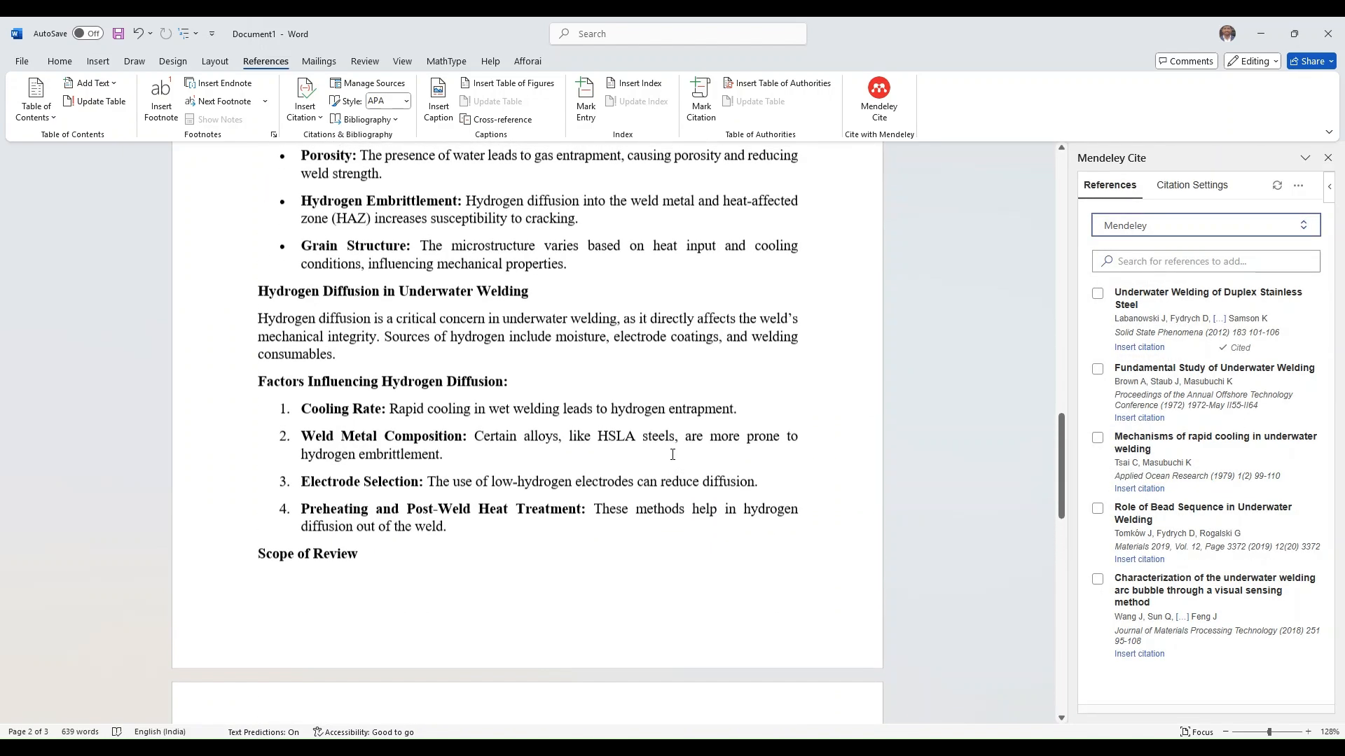
scroll(672, 454, "up", 20)
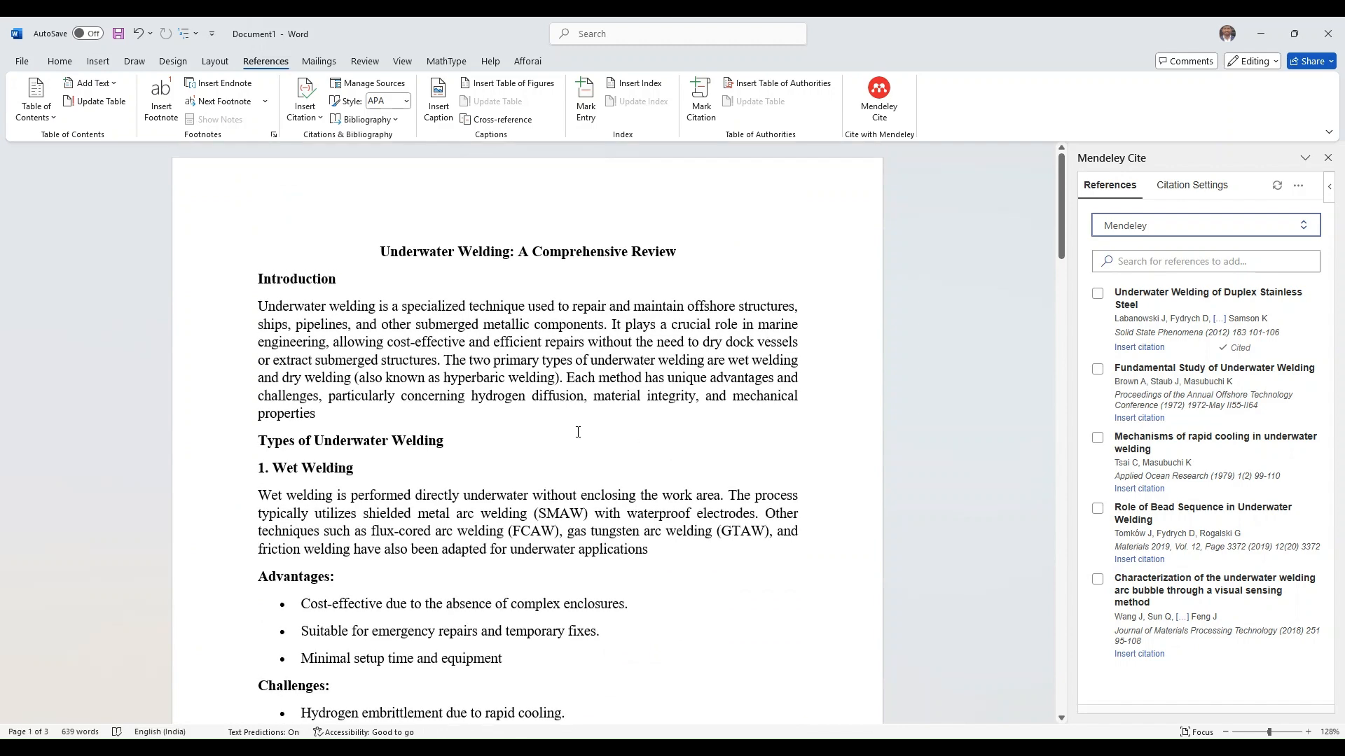
left_click(319, 414)
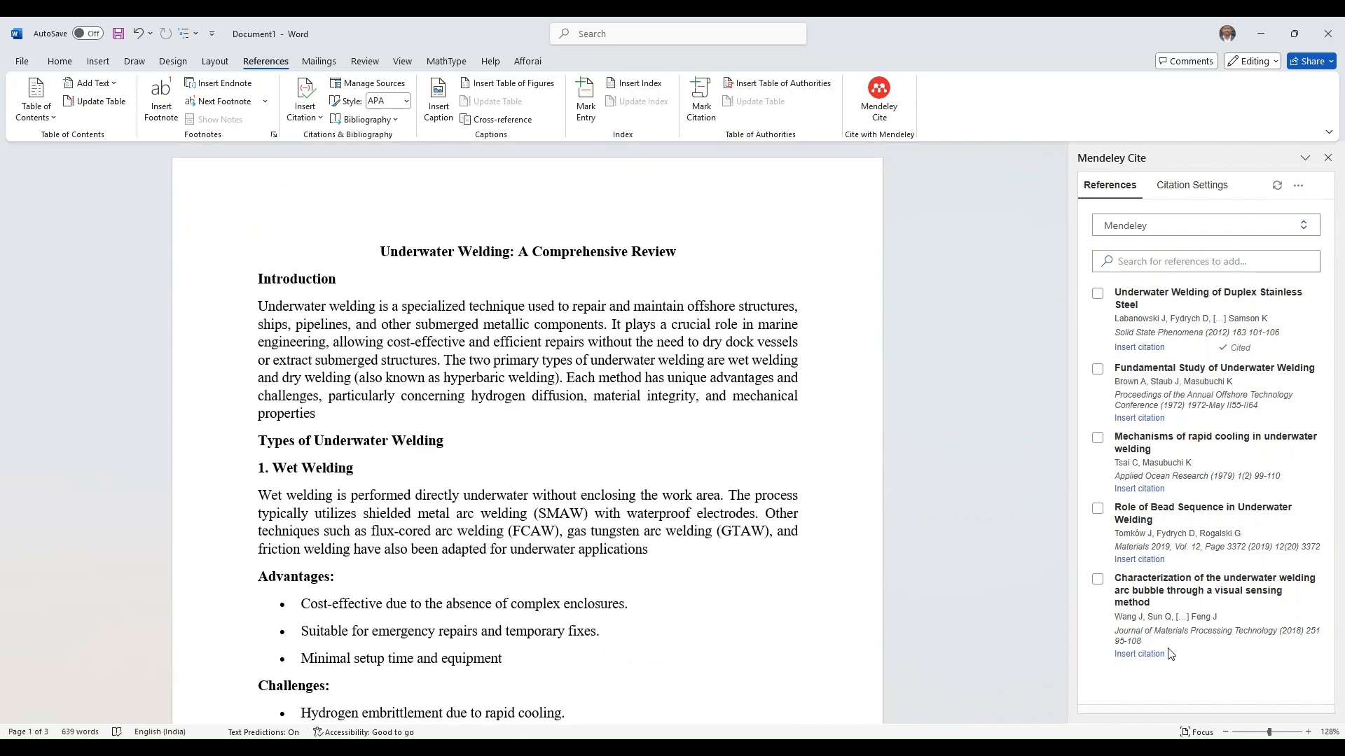
left_click(1139, 654)
Step: Cite "Role of Bead Sequence in Underwater Welding" at the end of the Wet Welding paragraph
scroll(371, 275, "down", 2)
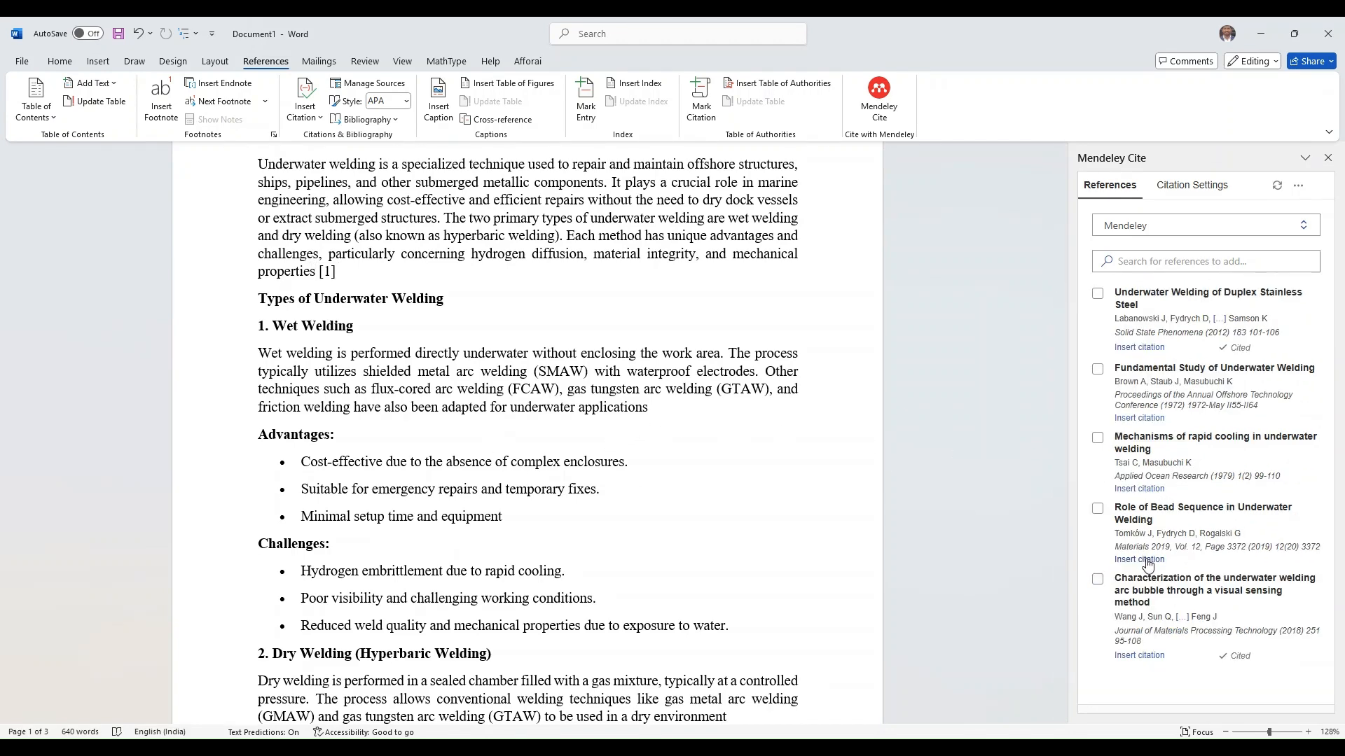
left_click(1139, 559)
scroll(721, 496, "up", 3)
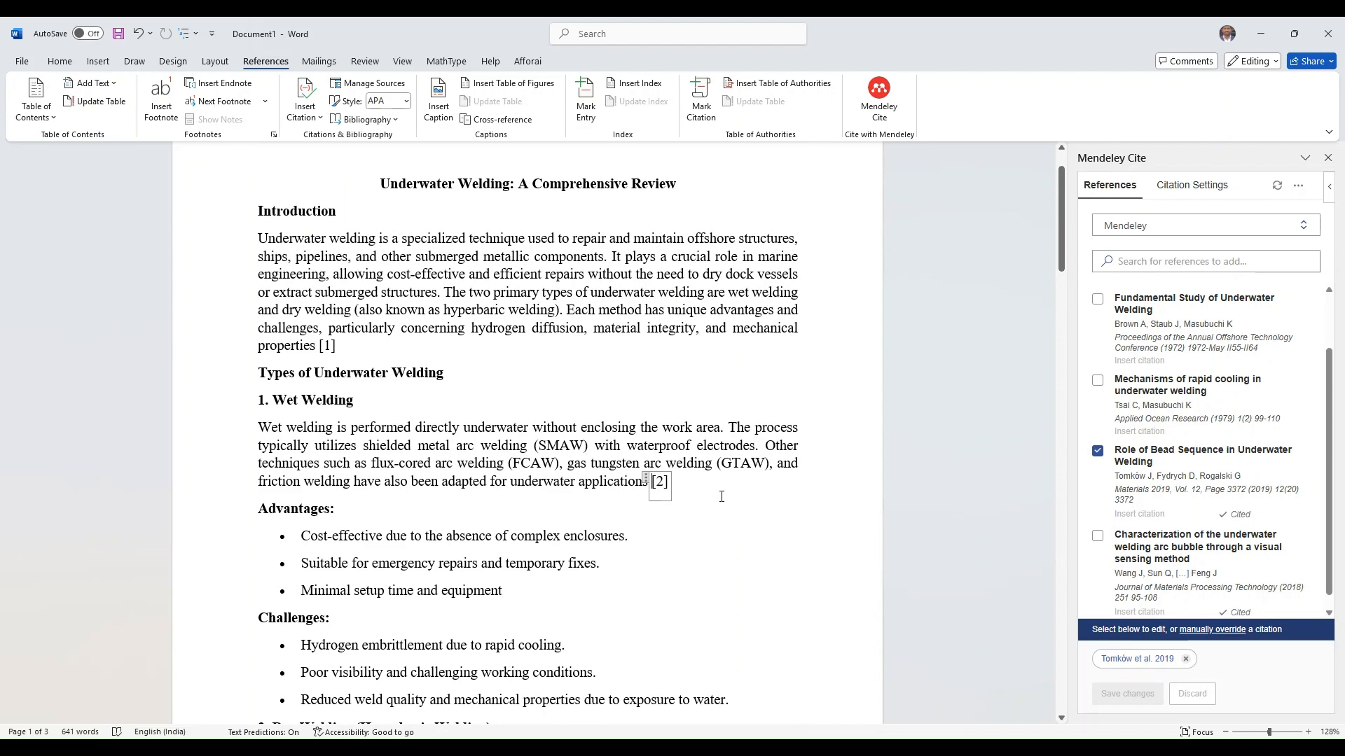
Step: Cite "Mechanisms of rapid cooling in underwater welding" after the last wet welding advantage and "Fundamental Study of Underwater Welding" after the last challenge
scroll(678, 457, "down", 3)
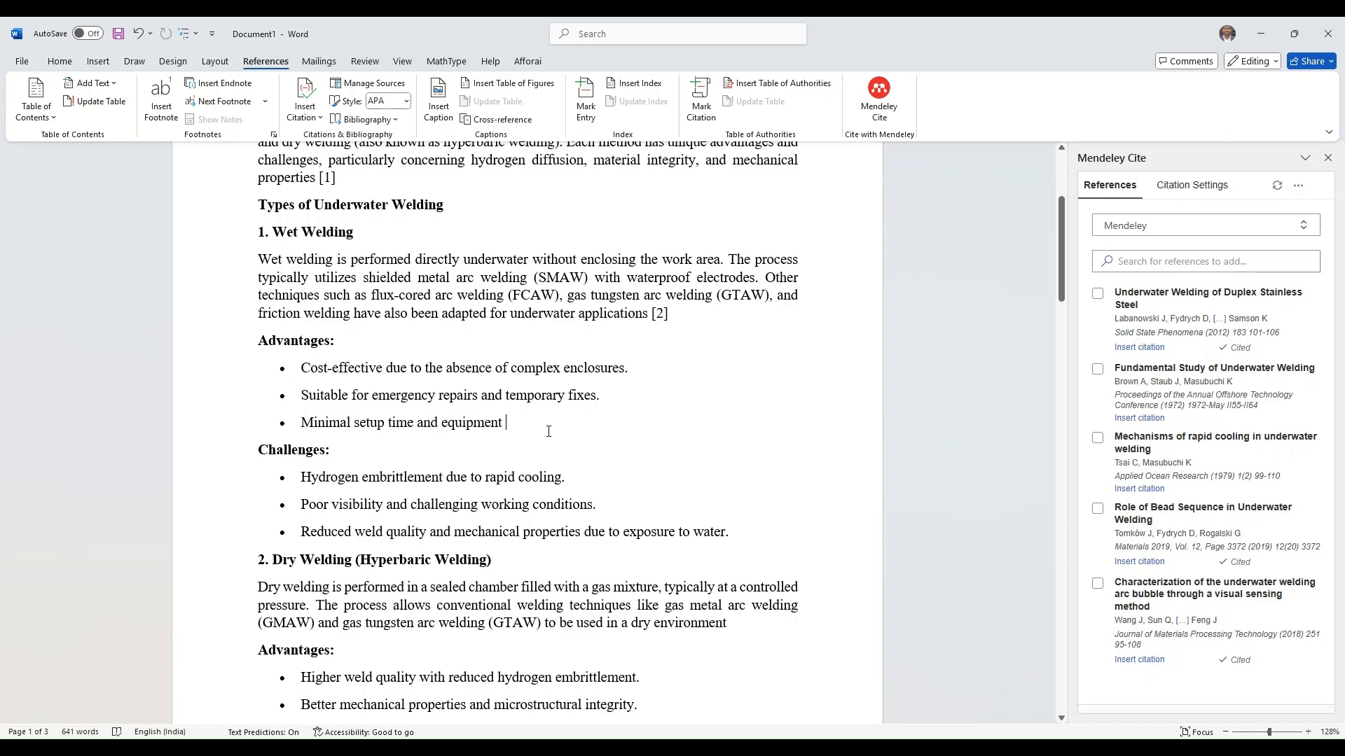
left_click(1139, 490)
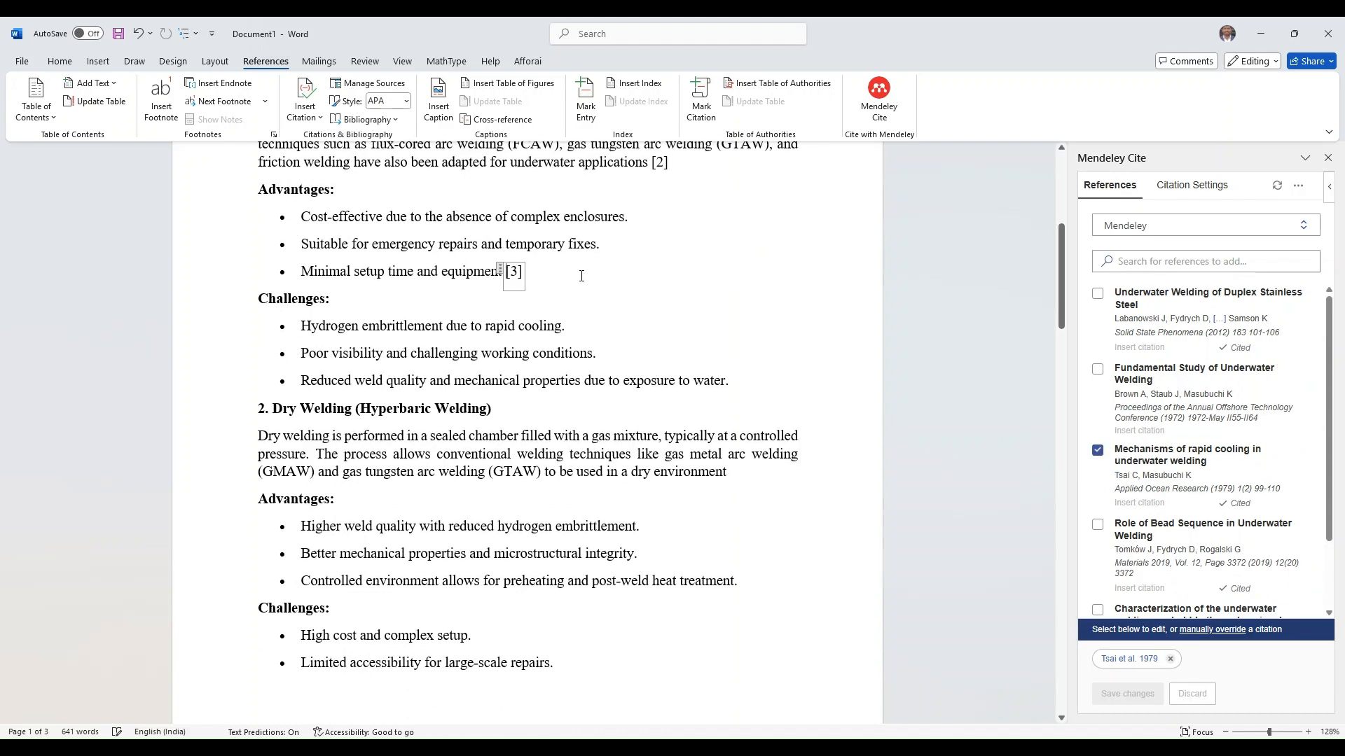
scroll(1269, 588, "down", 2)
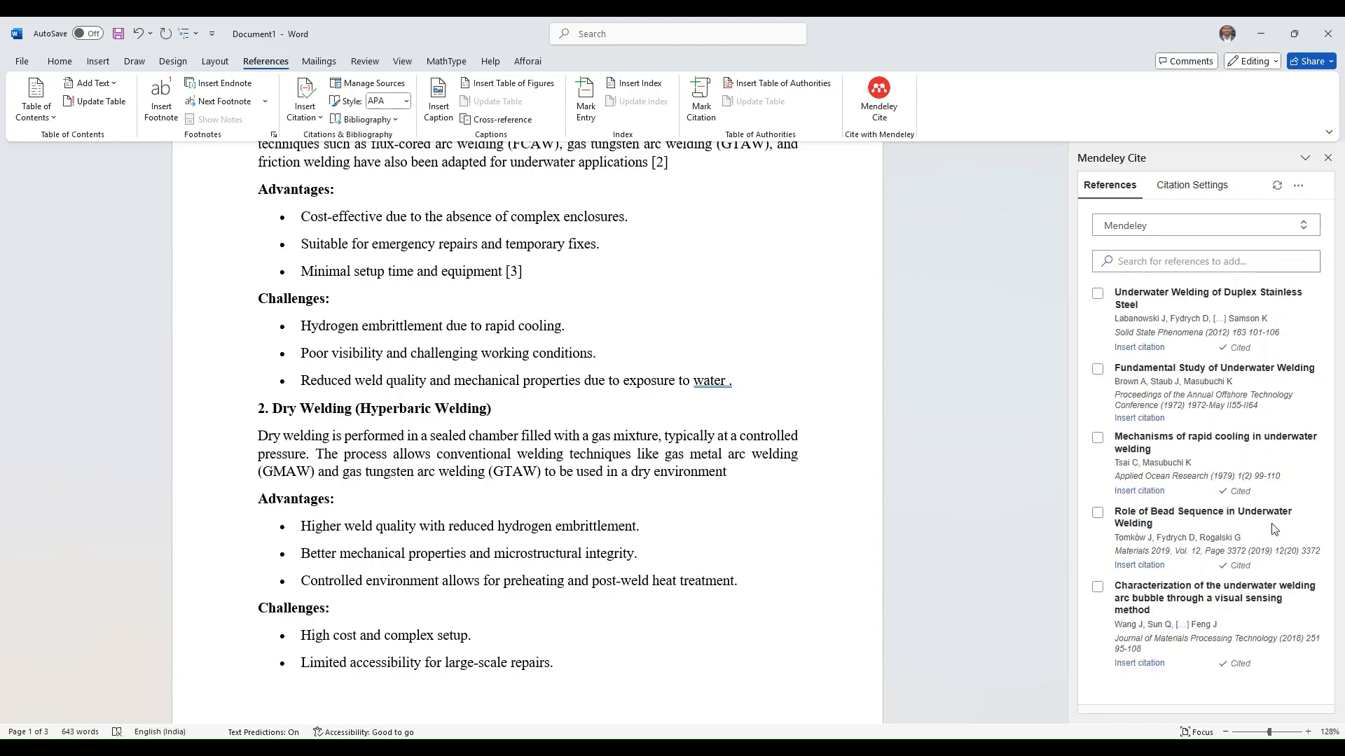
left_click(1139, 419)
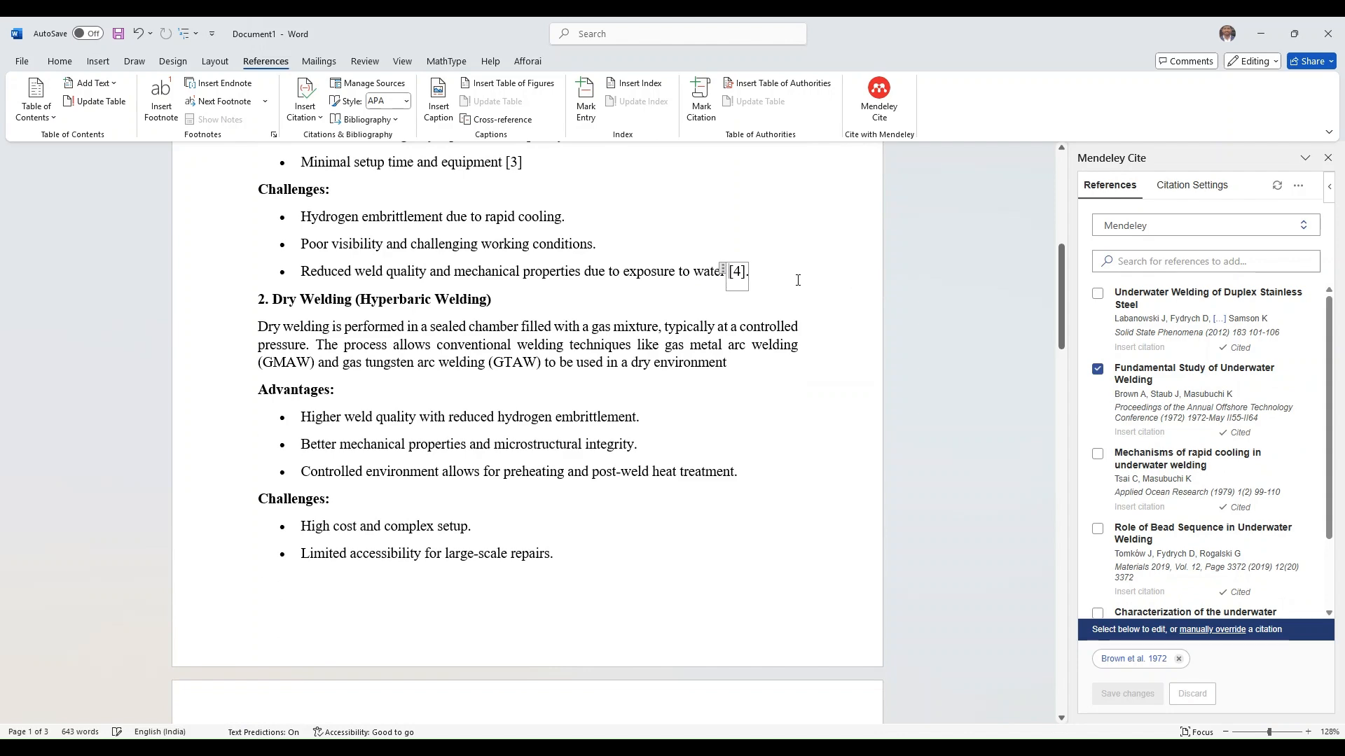
Step: Cite "Underwater Welding of Duplex Stainless Steel" at the end of the Duplex stainless steels bullet
scroll(578, 425, "down", 3)
scroll(579, 425, "down", 5)
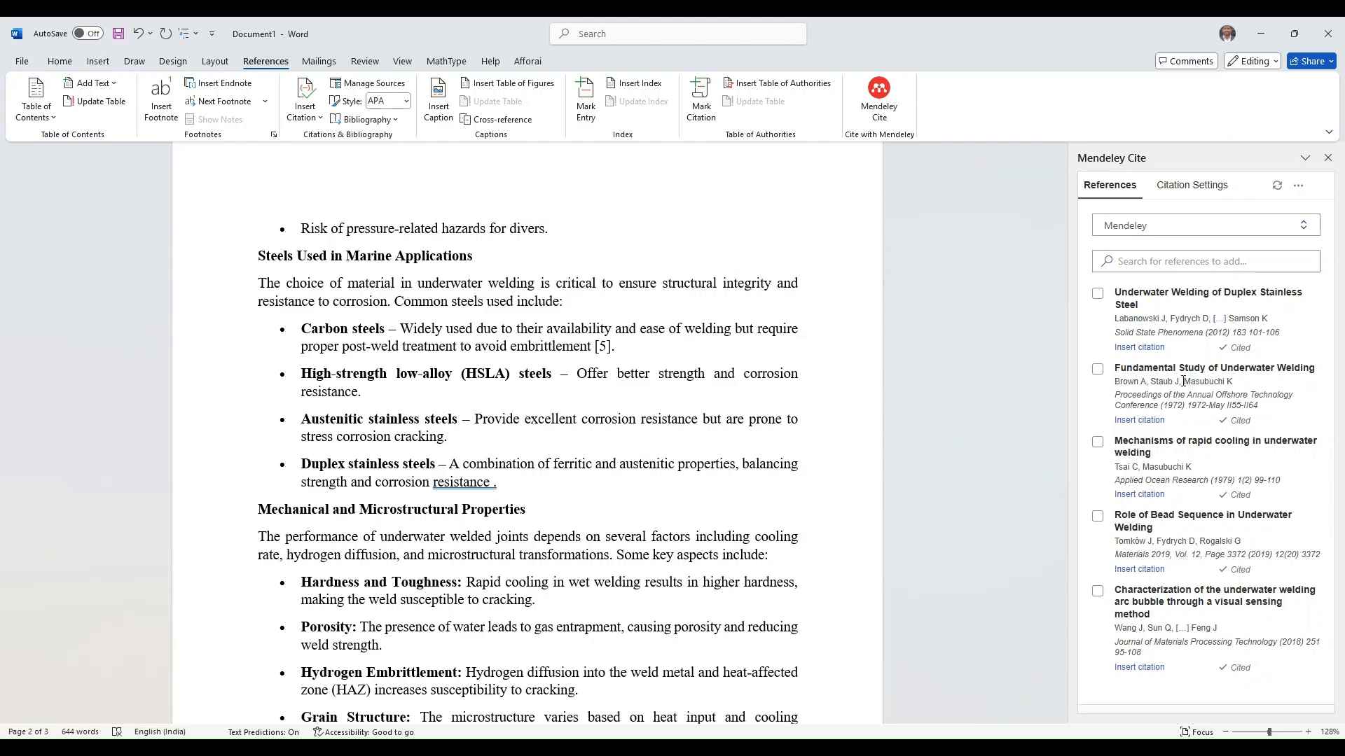
left_click(1140, 347)
Step: Place the insertion point on the empty line beneath the References heading at the document's end
scroll(661, 313, "down", 3)
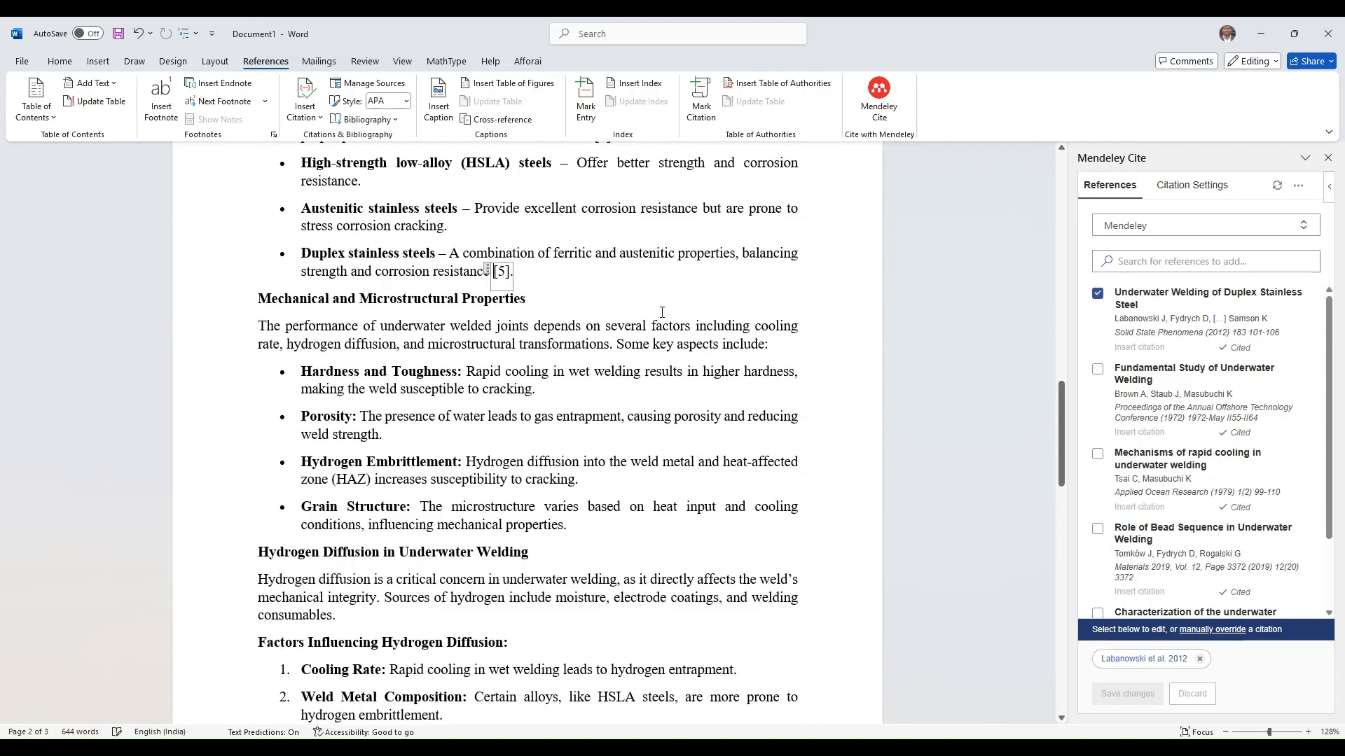
scroll(549, 304, "down", 15)
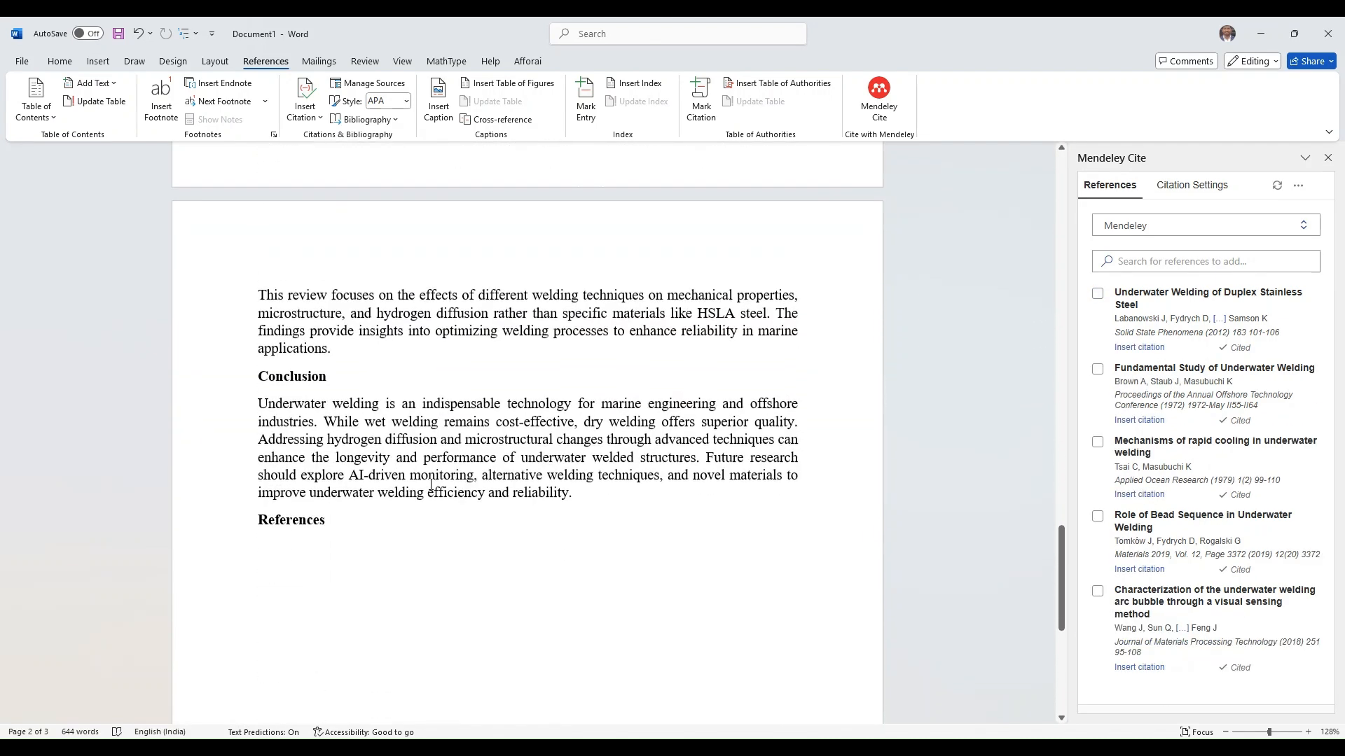
scroll(302, 215, "up", 4)
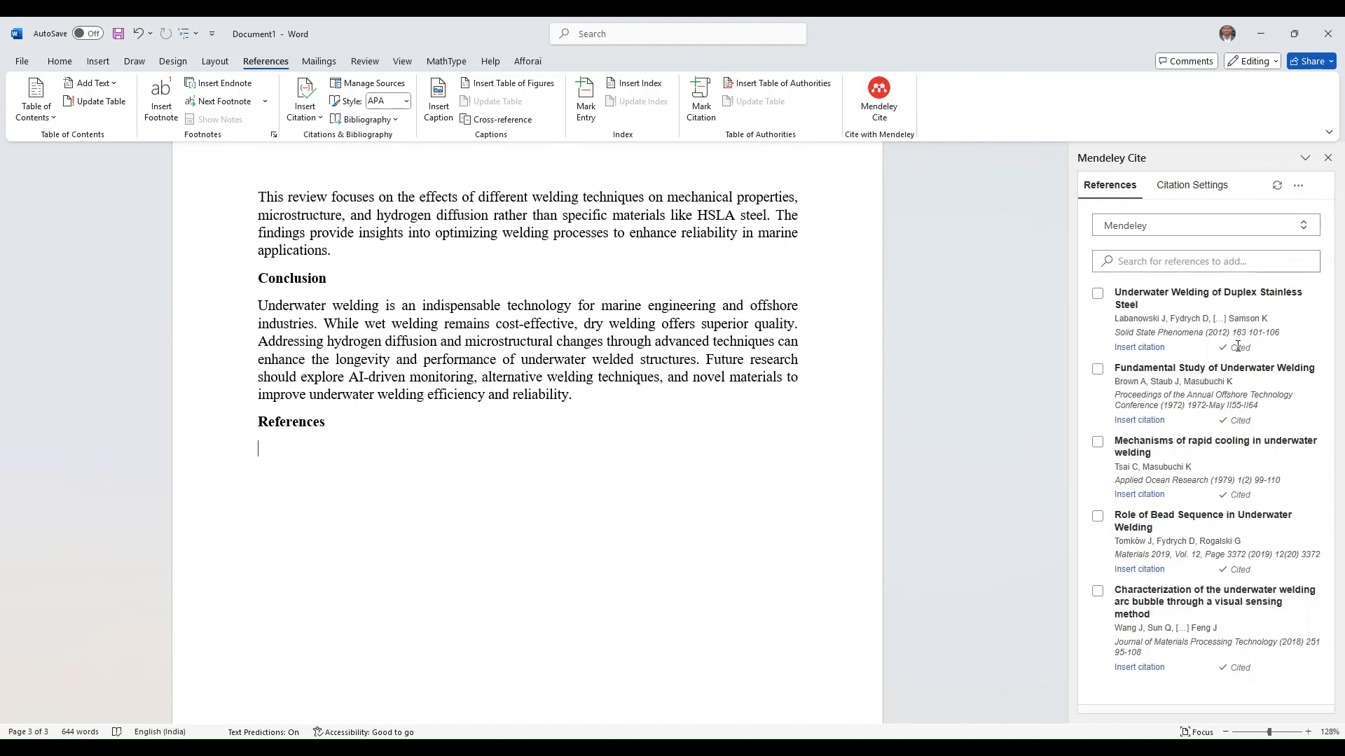
Step: Preview the available citation styles, including American Psychological Association 7th edition, Vancouver, Nature and Chicago Manual of Style 17th edition, and the online style search
left_click(1187, 188)
left_click(1155, 272)
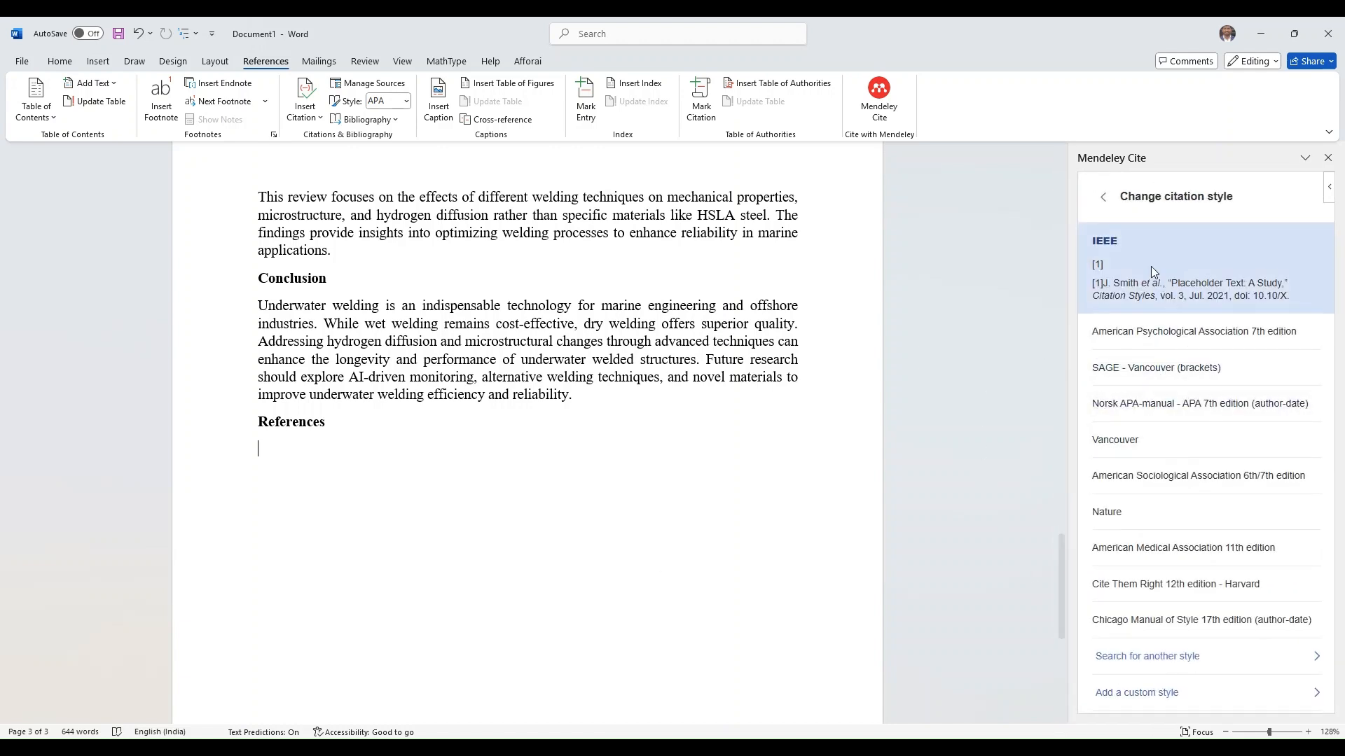
left_click(1126, 331)
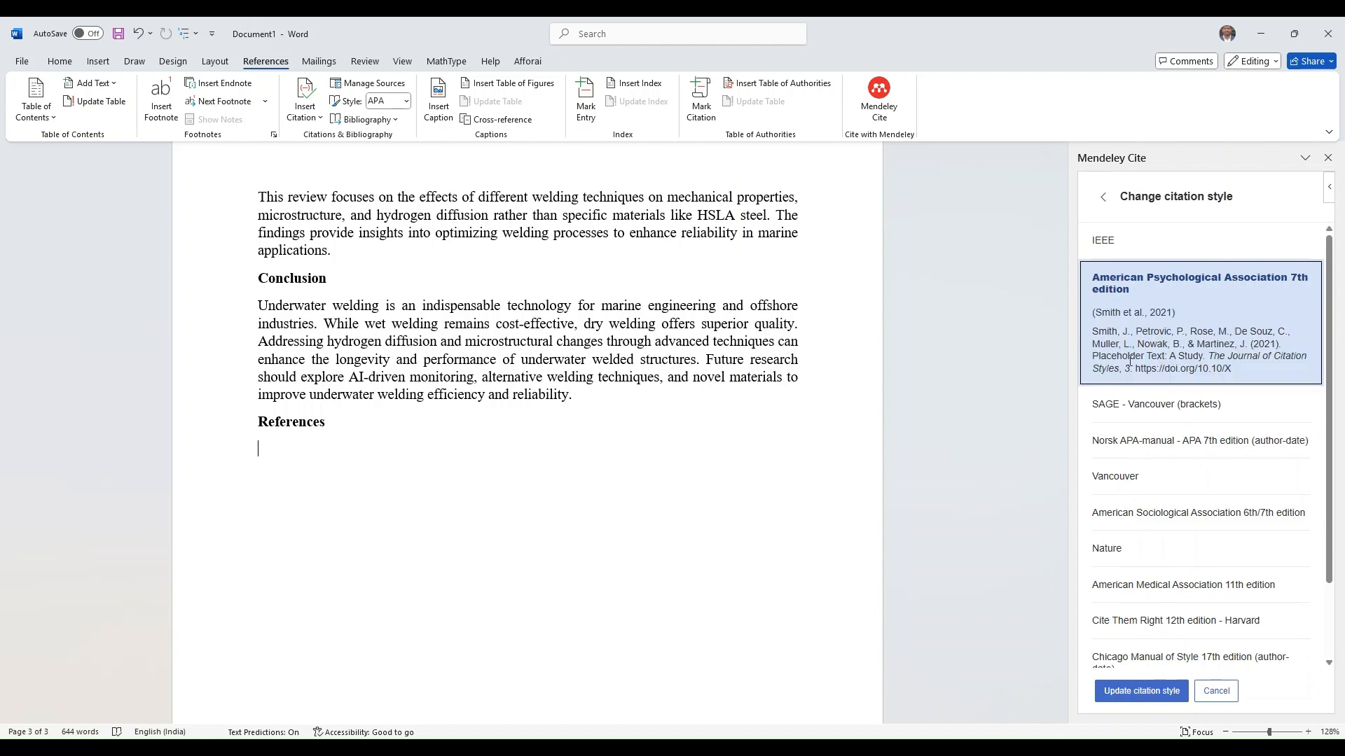
left_click(1134, 400)
scroll(1136, 406, "down", 1)
left_click(1129, 385)
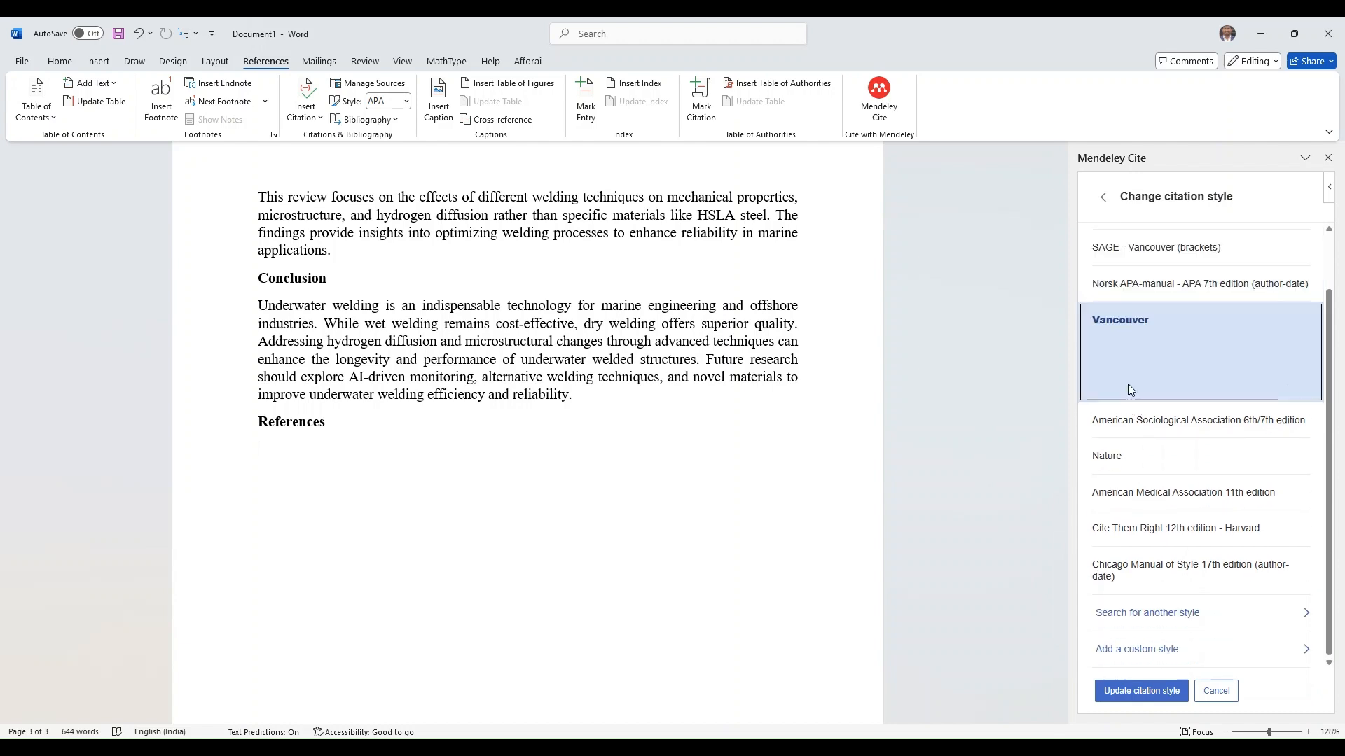
left_click(1135, 426)
left_click(1133, 479)
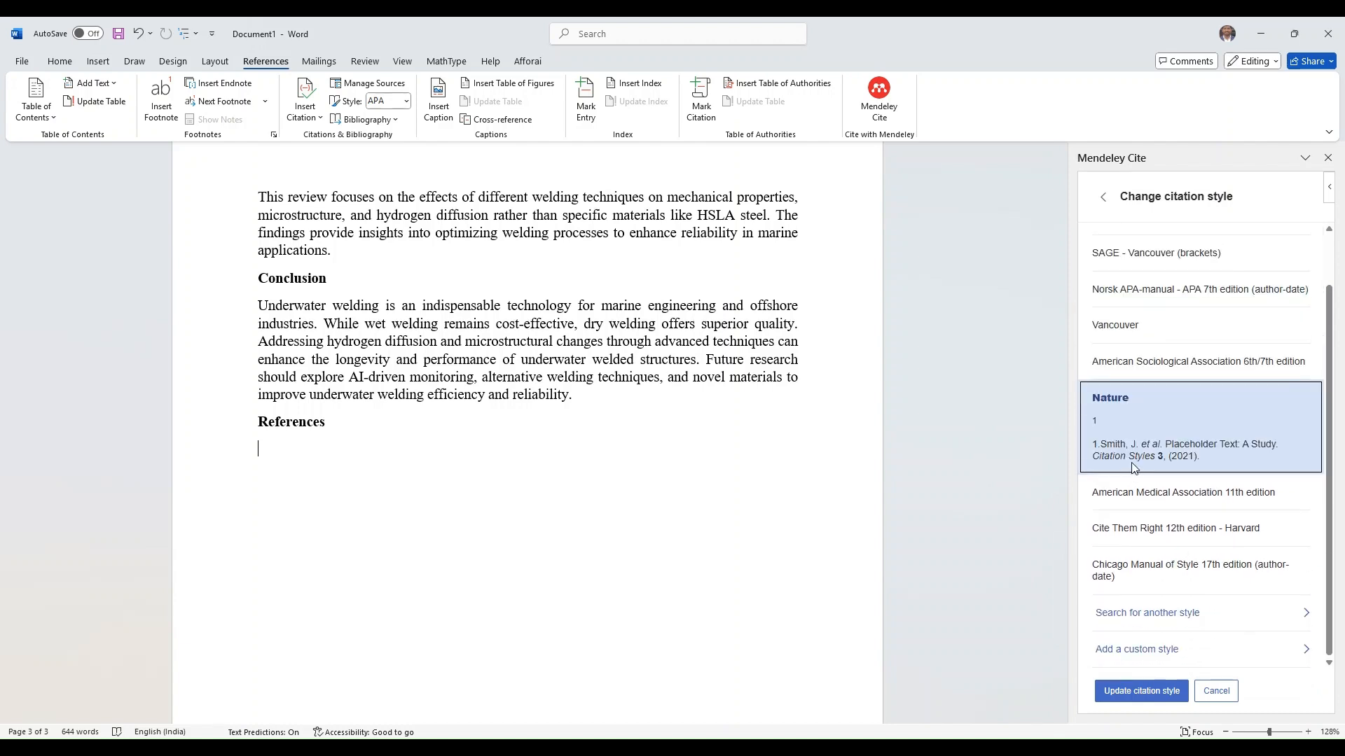
left_click(1147, 541)
left_click(1148, 547)
left_click(1159, 587)
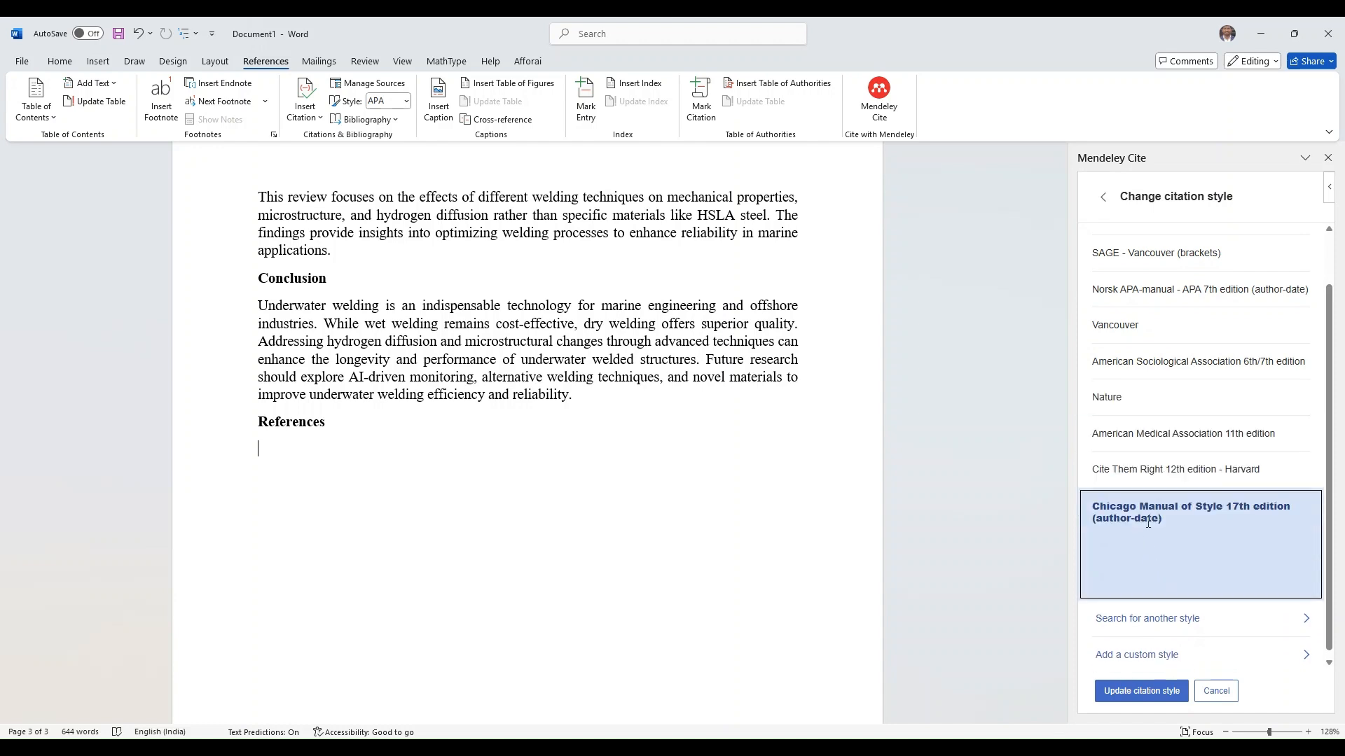
left_click(1158, 639)
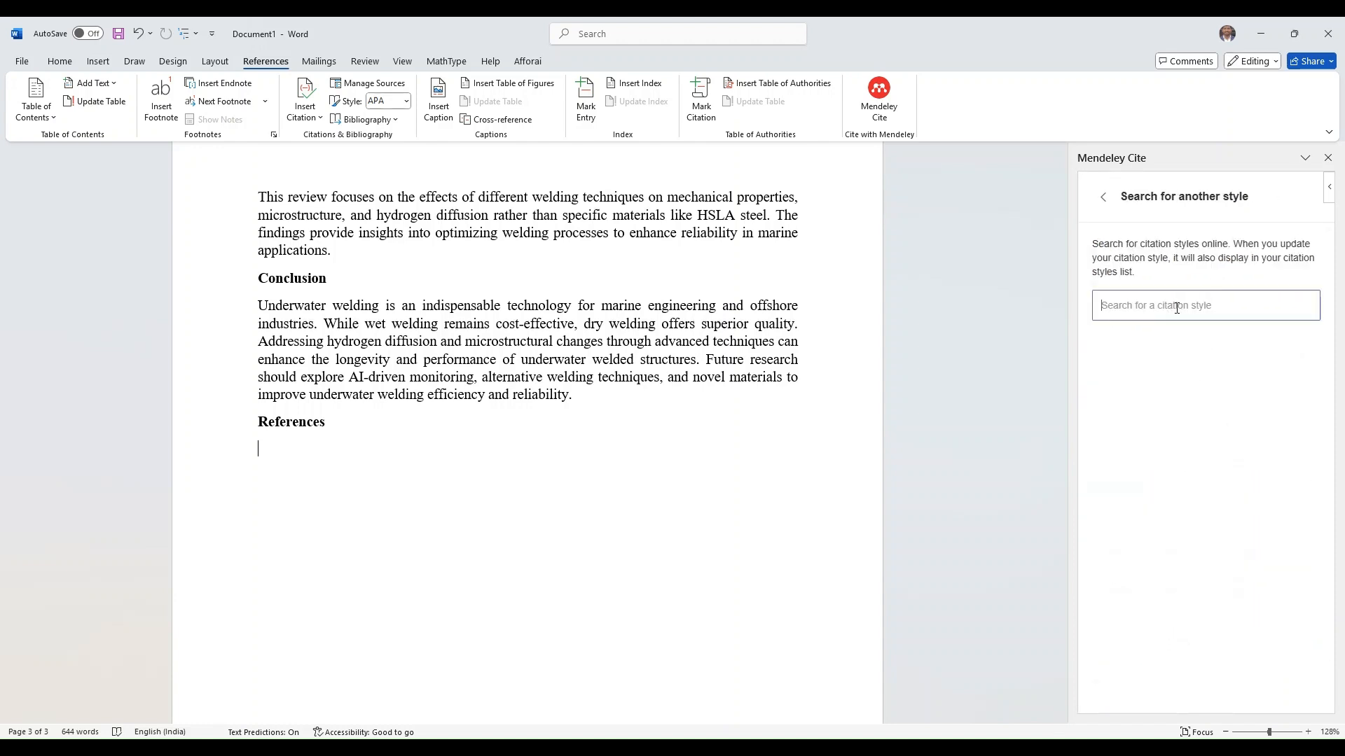
Step: Reselect IEEE as the citation style and return to the citation settings
left_click(1113, 201)
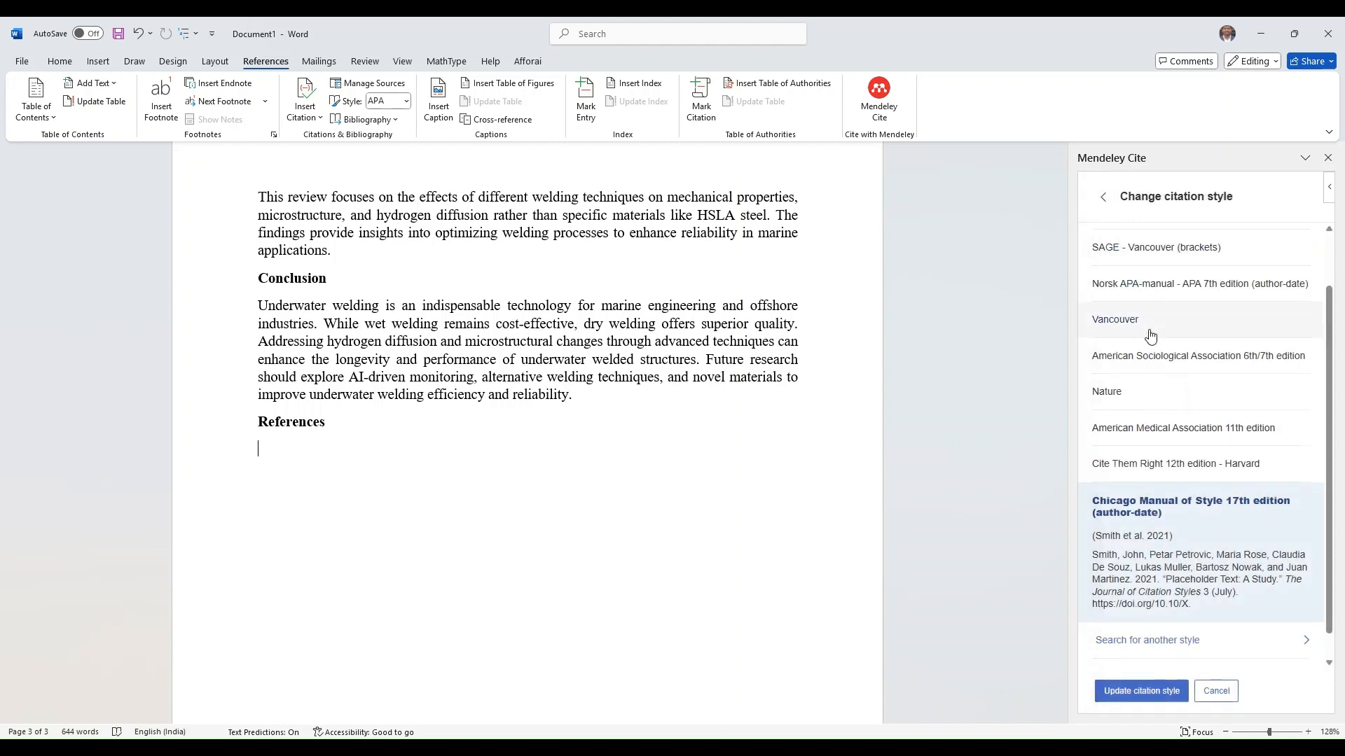
left_click(1115, 235)
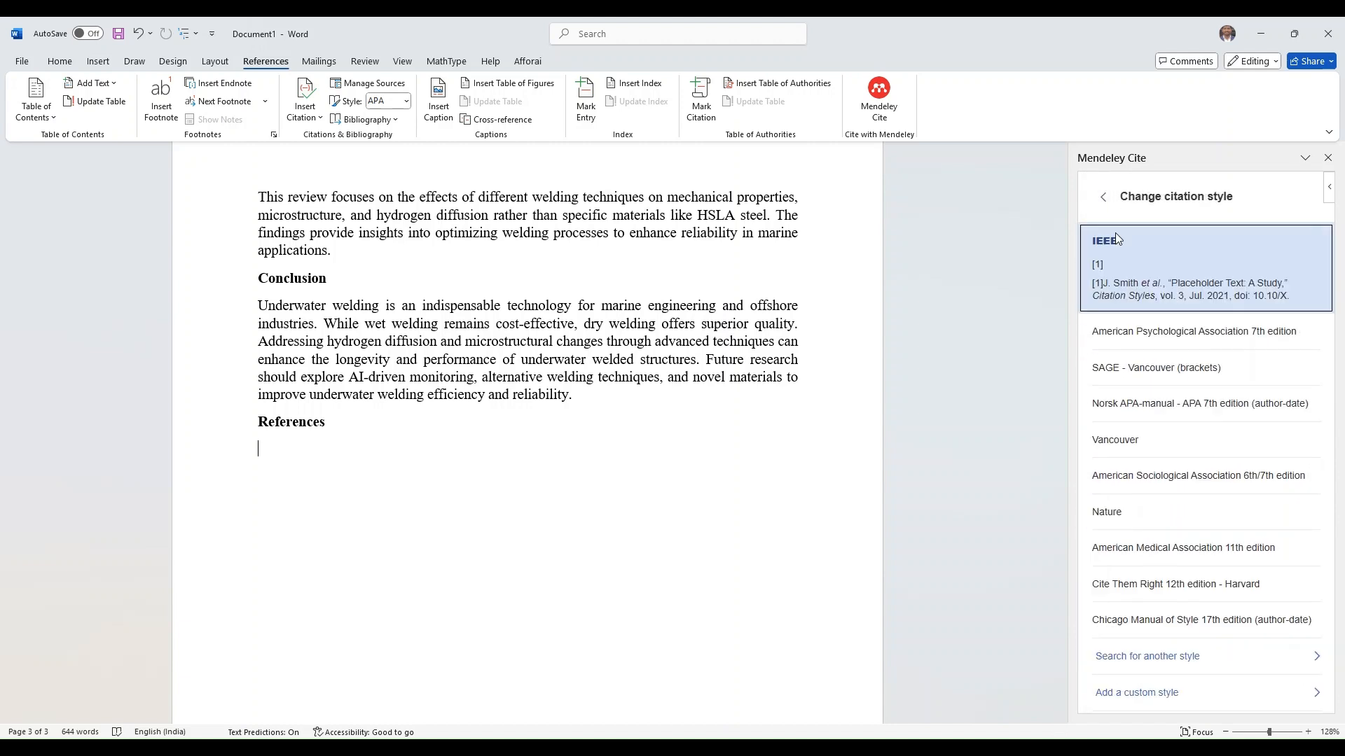
left_click(1105, 201)
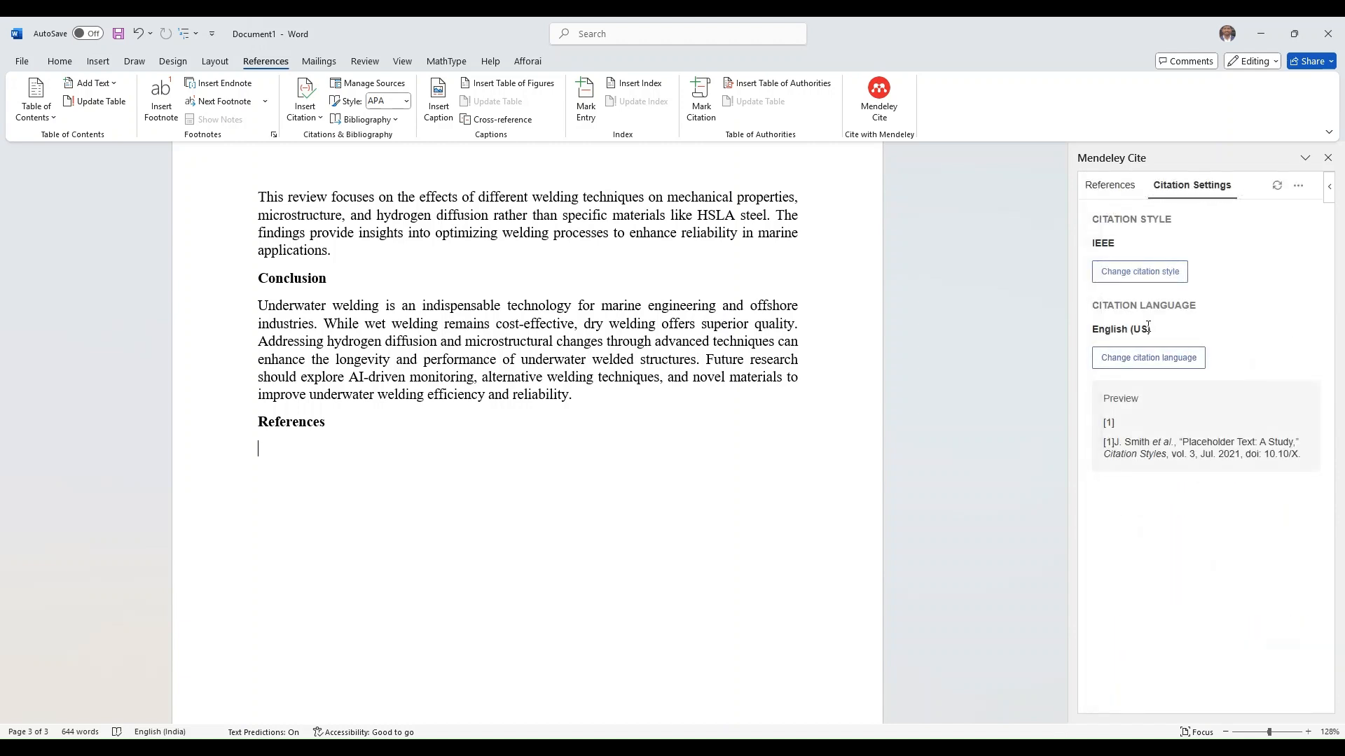
Step: Insert the Mendeley bibliography at the insertion point beneath the References heading
left_click(1297, 188)
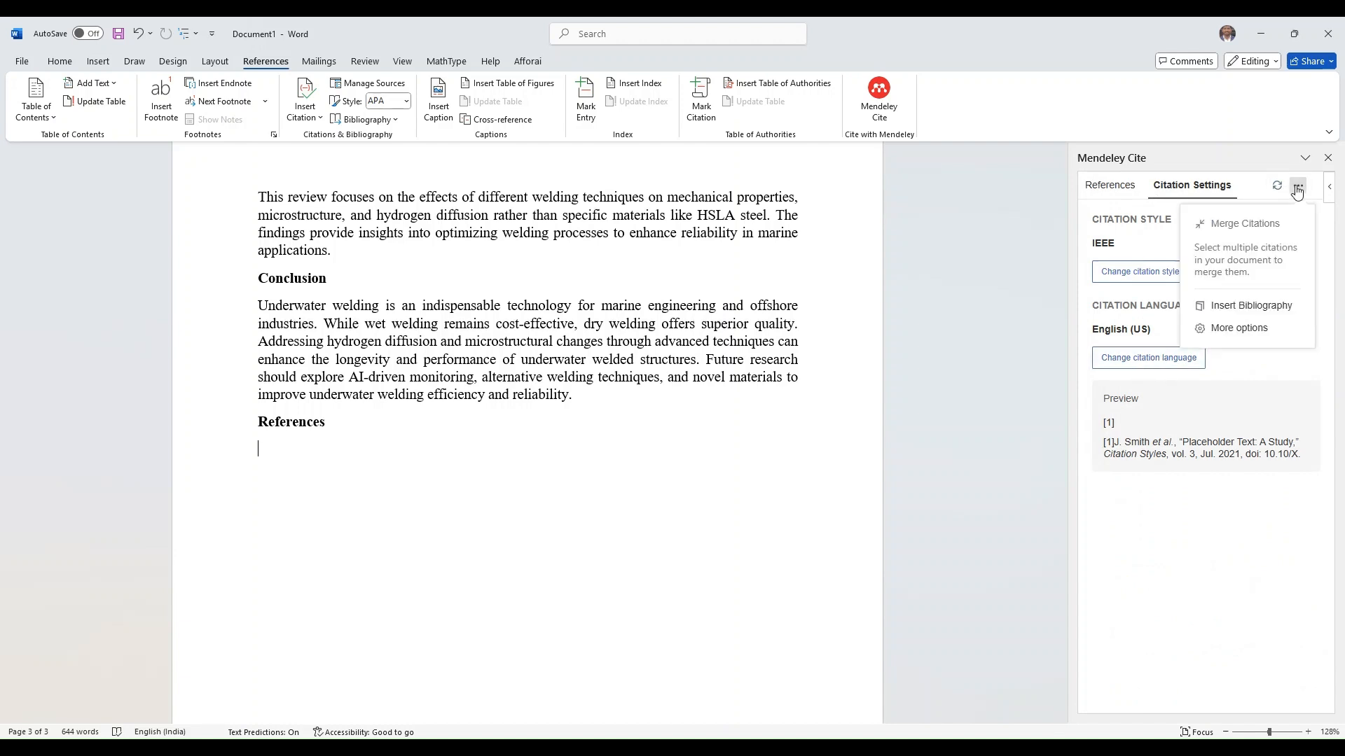
left_click(1237, 308)
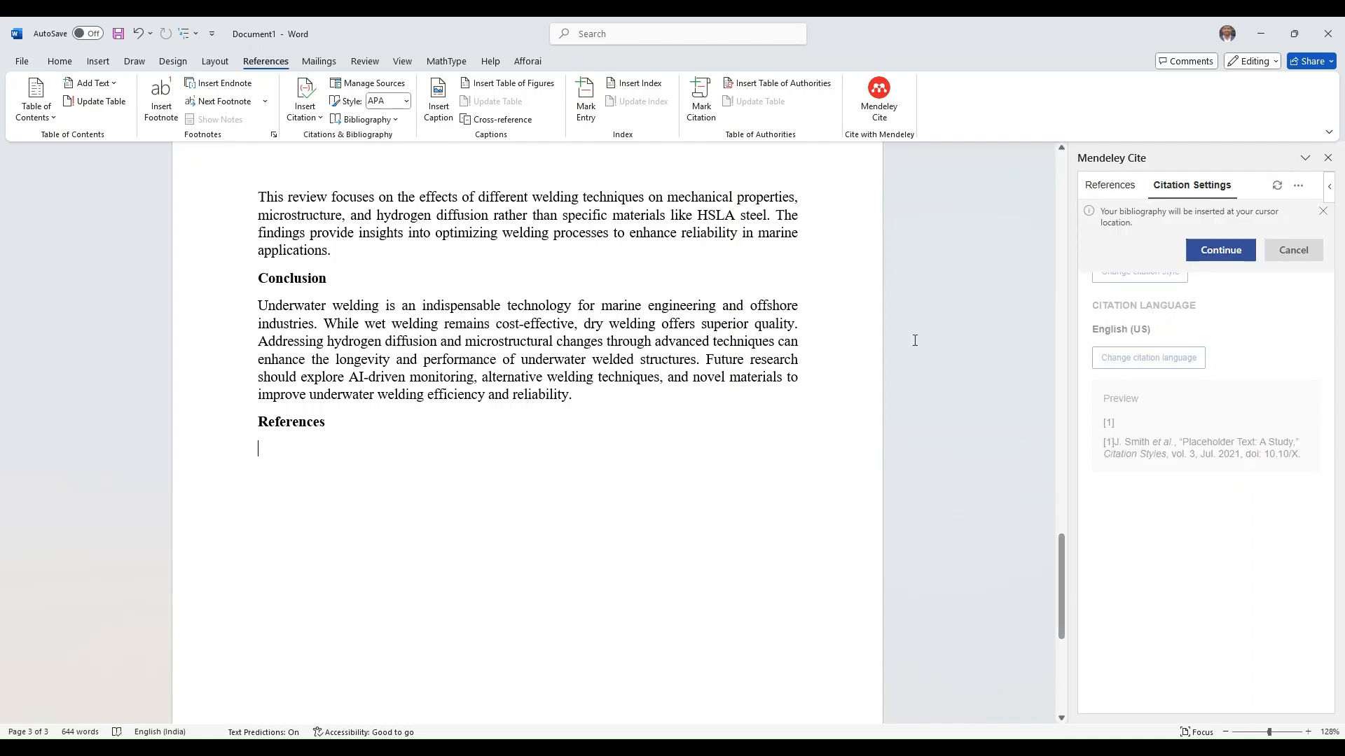
left_click(1222, 251)
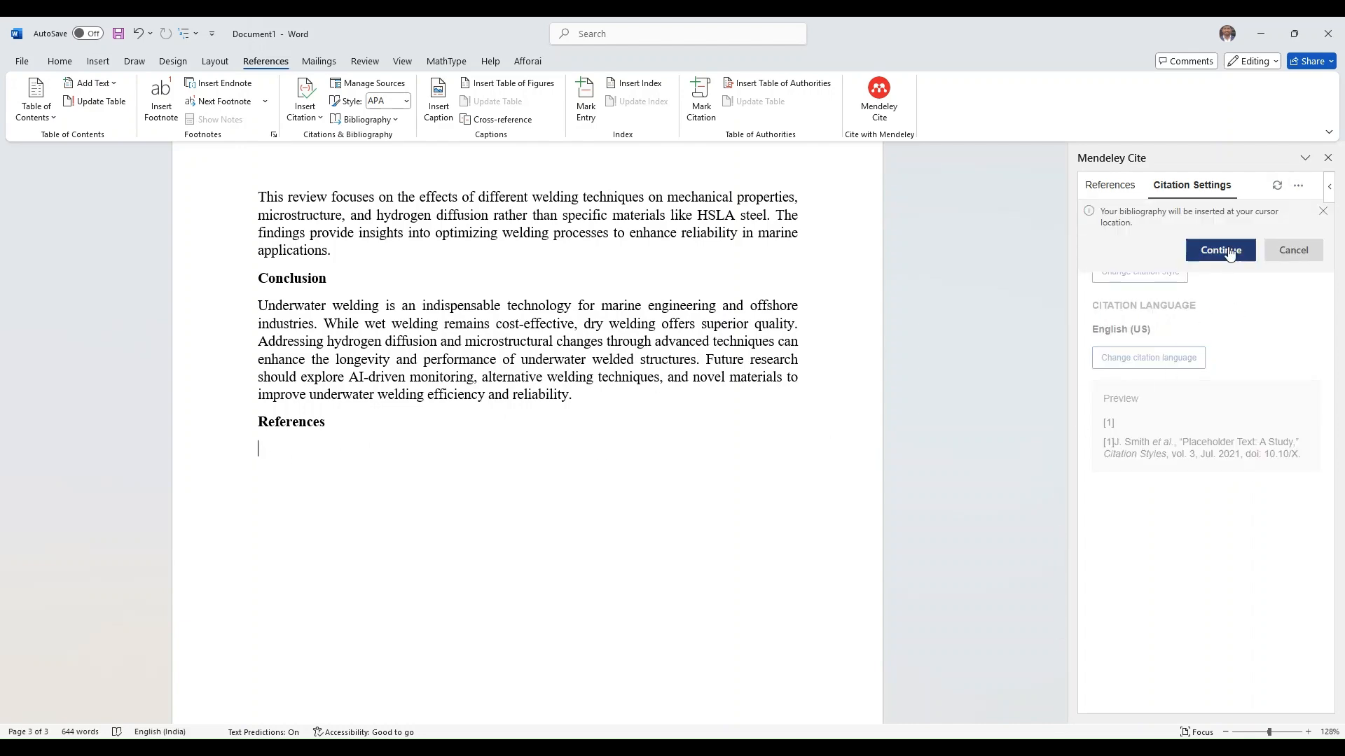
Step: Compare the inserted bibliography entries with the Mendeley reference list, and review the numbered in-text citations from the document's beginning
scroll(657, 421, "up", 6)
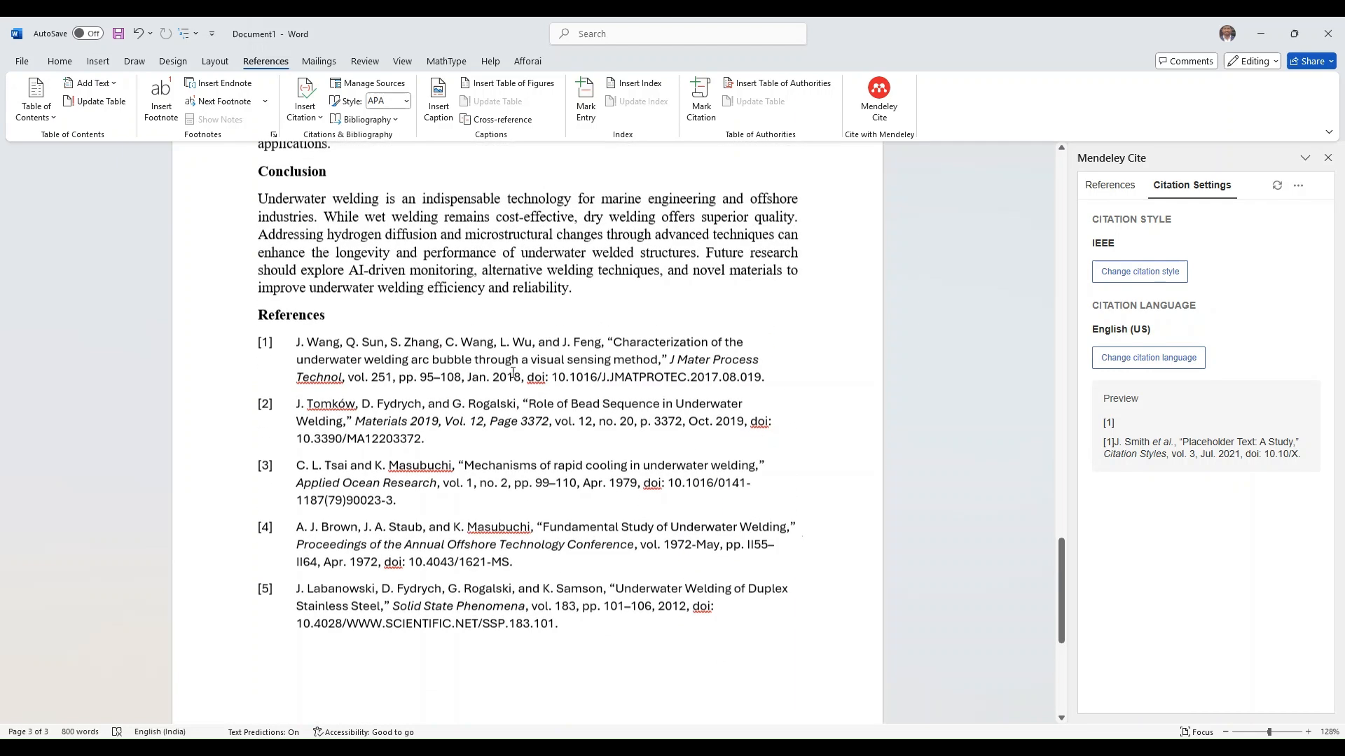
scroll(703, 449, "down", 2)
scroll(704, 449, "up", 2)
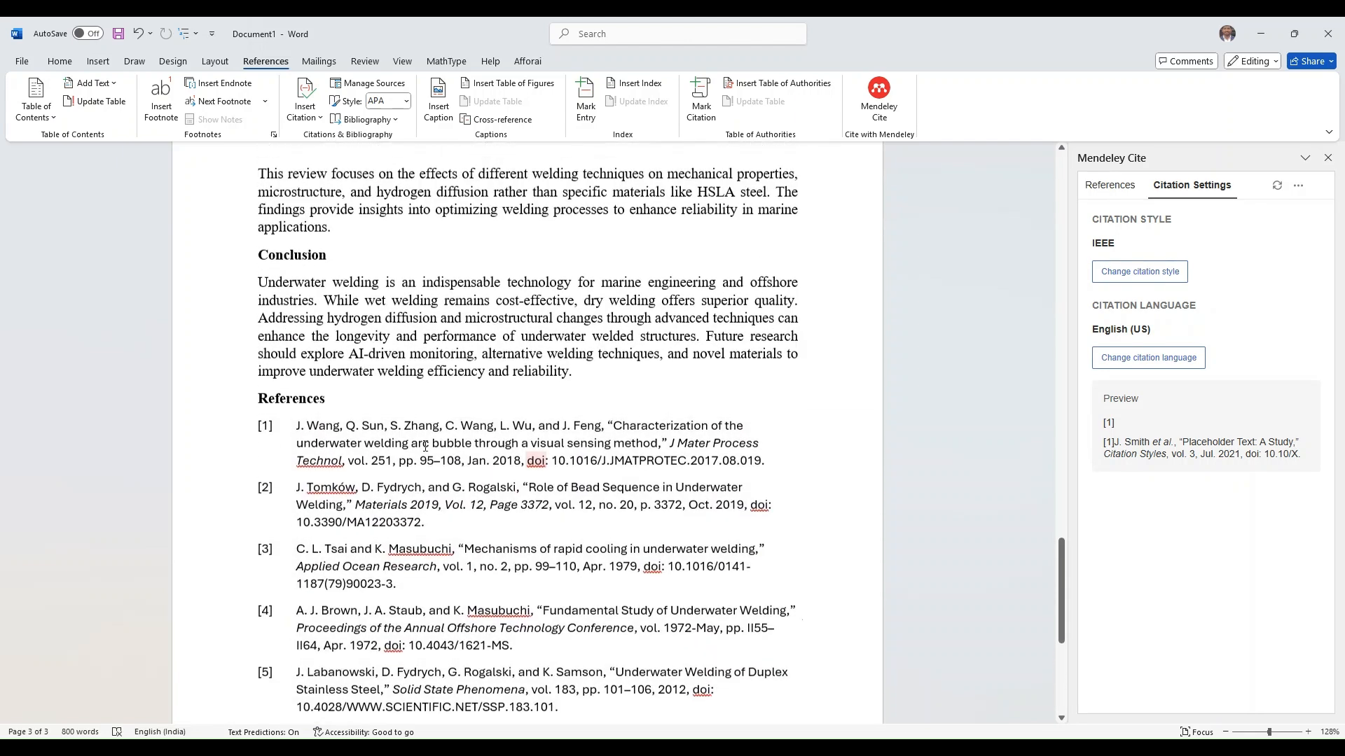
scroll(270, 575, "up", 8)
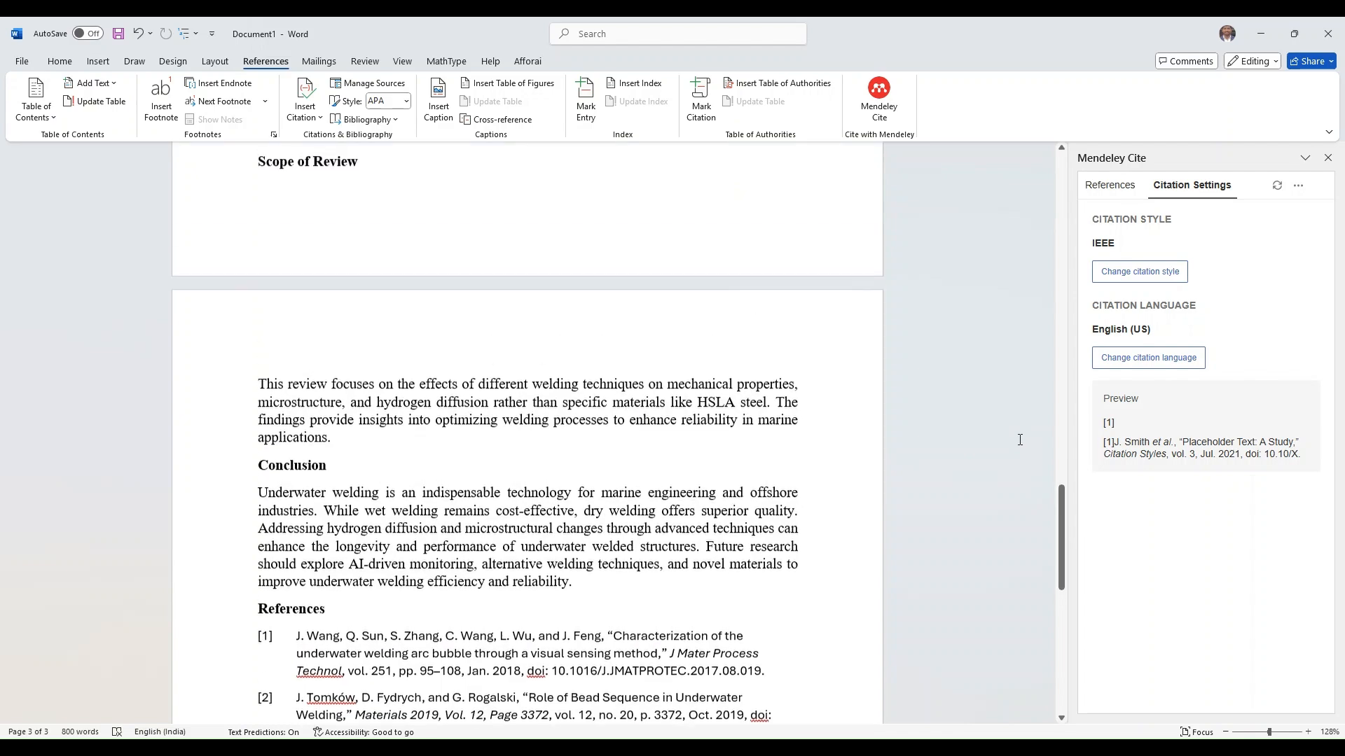
left_click(1115, 189)
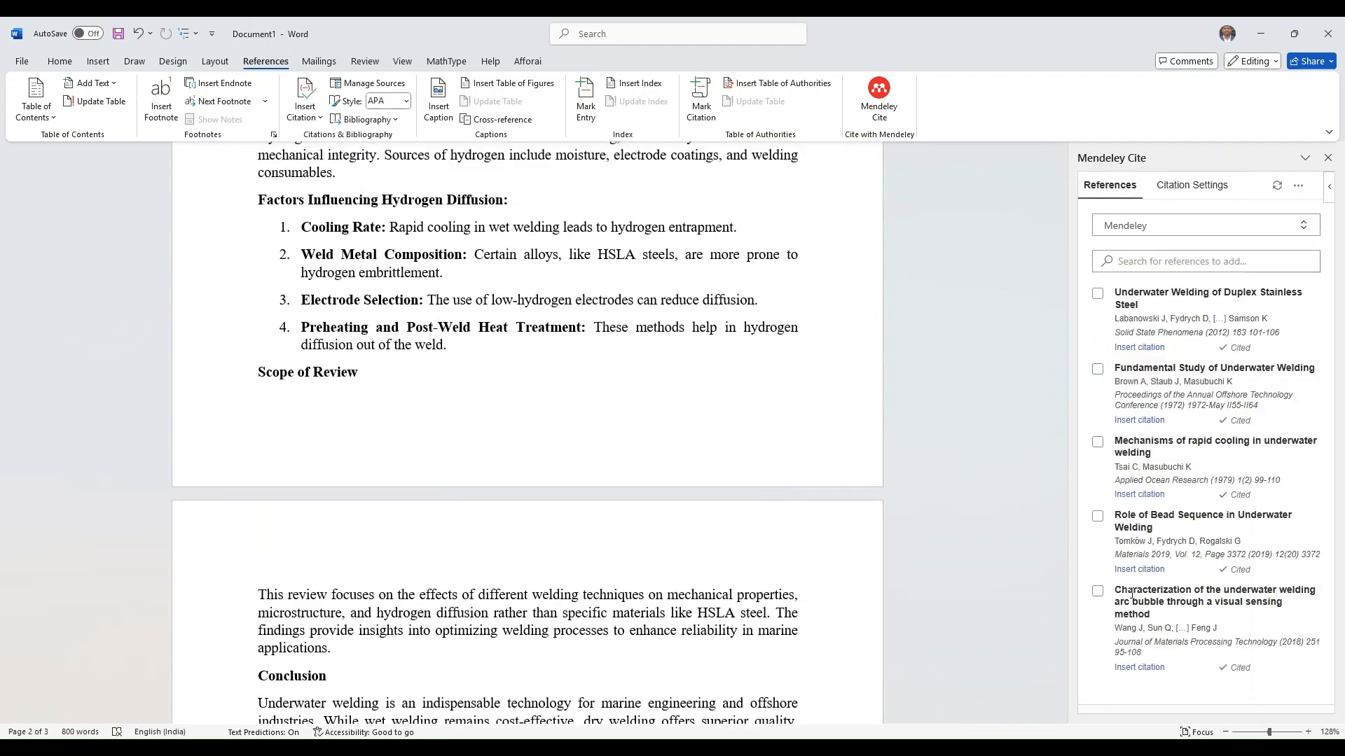
scroll(759, 471, "down", 13)
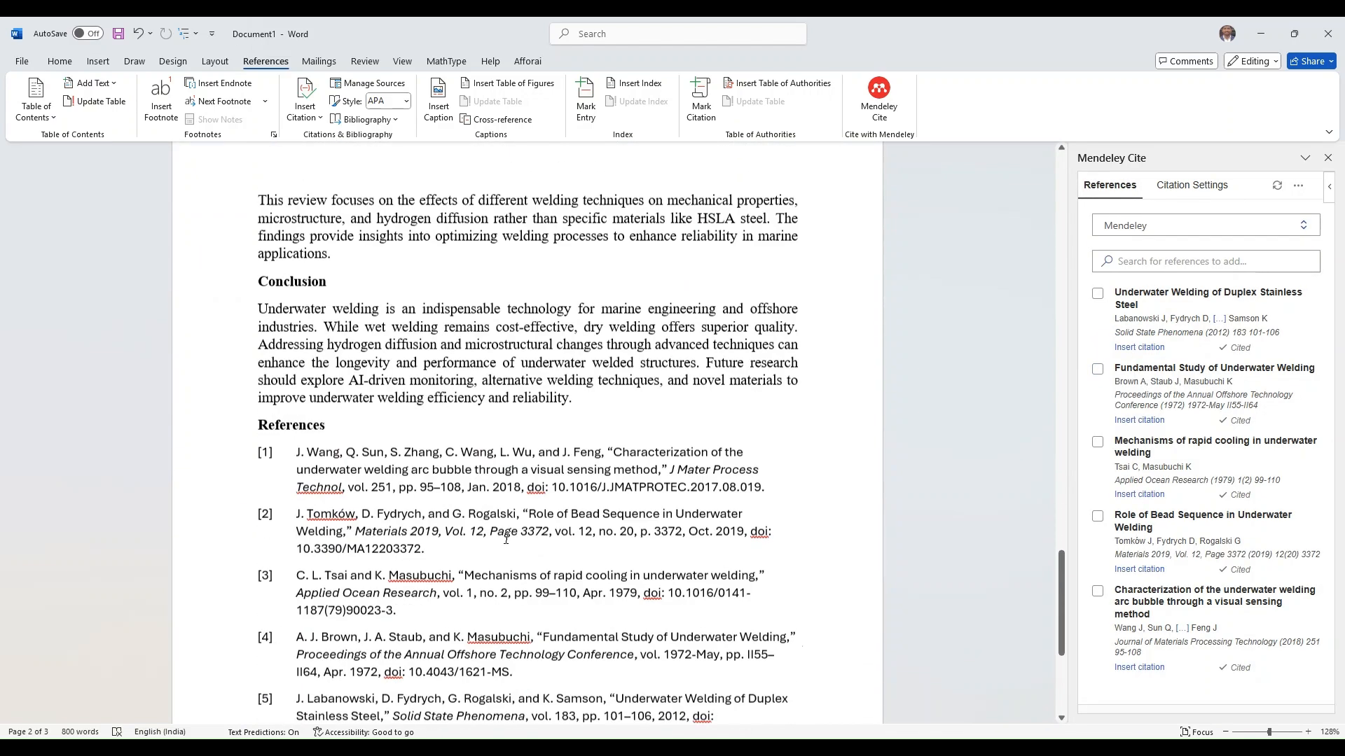
scroll(849, 534, "up", 9)
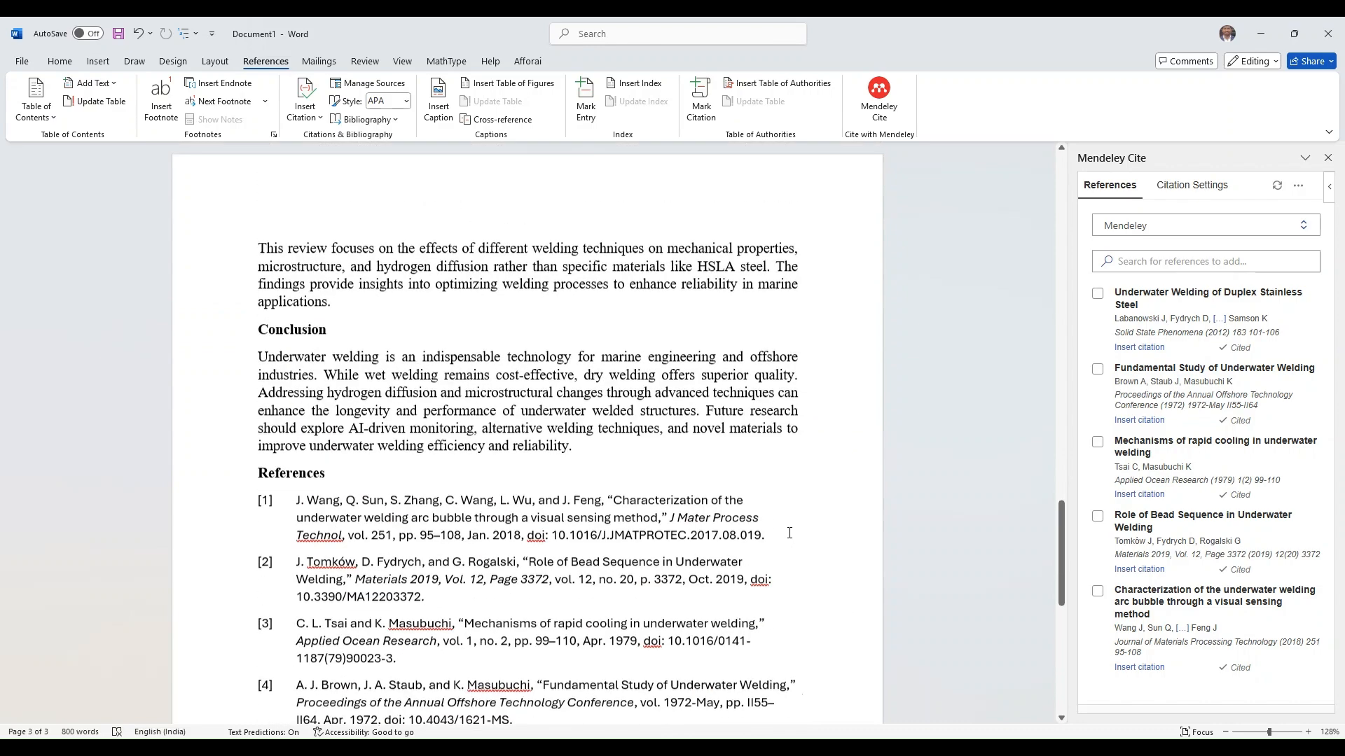
left_click_drag(1062, 572, 1056, 135)
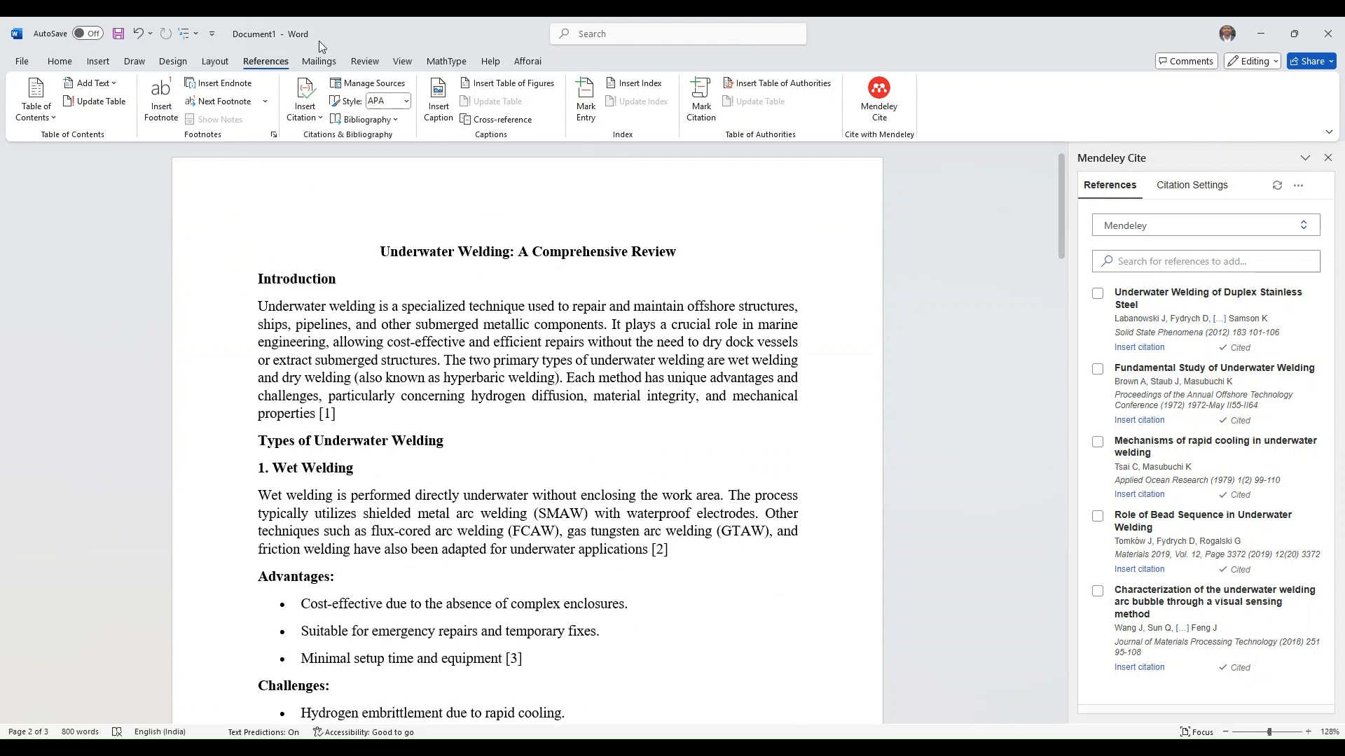
left_click(56, 63)
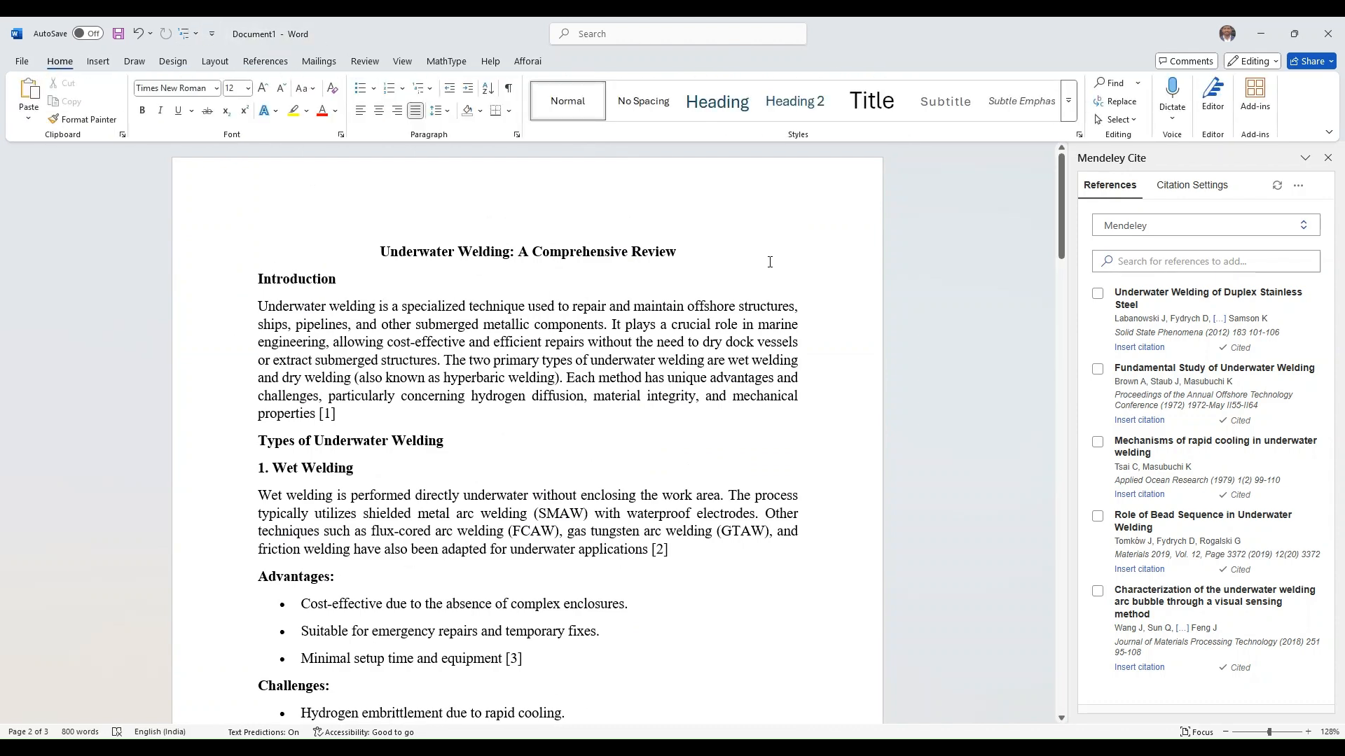